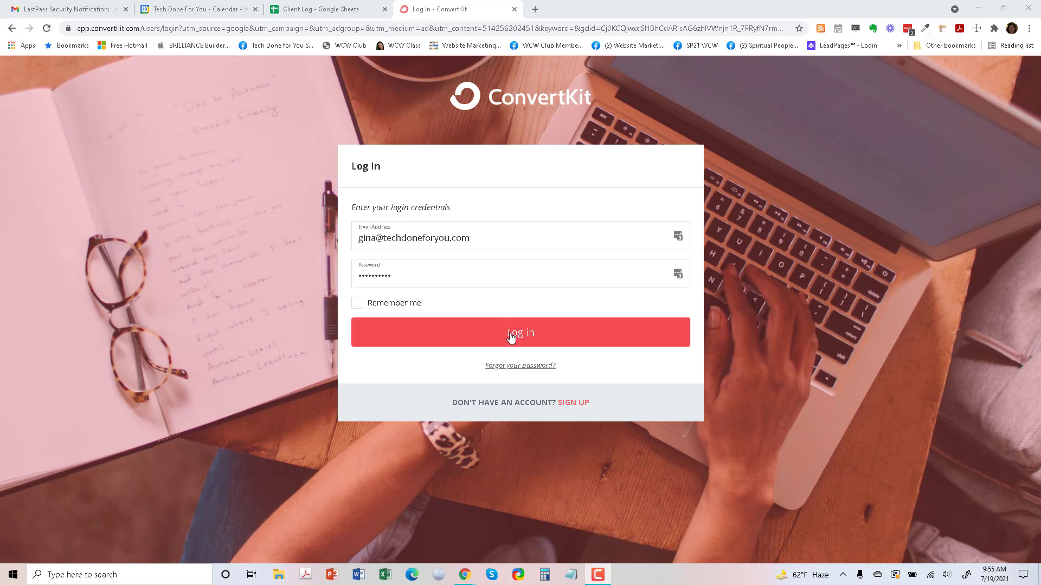
Log in to the account without saving the password in the browser and start creating a new landing page
{"action": "left_click", "coordinate": [509, 336]}
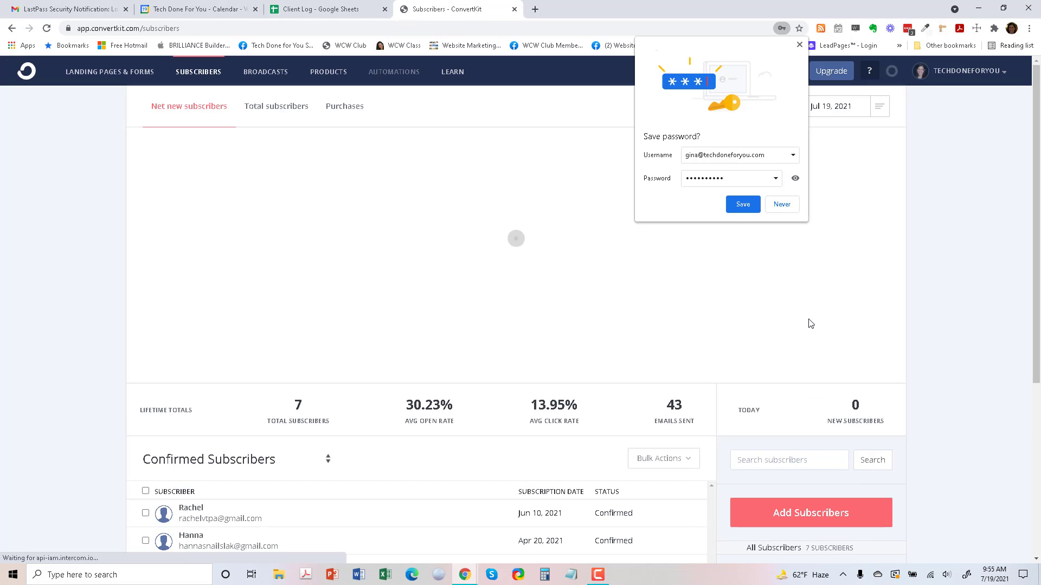
{"action": "left_click", "coordinate": [800, 46]}
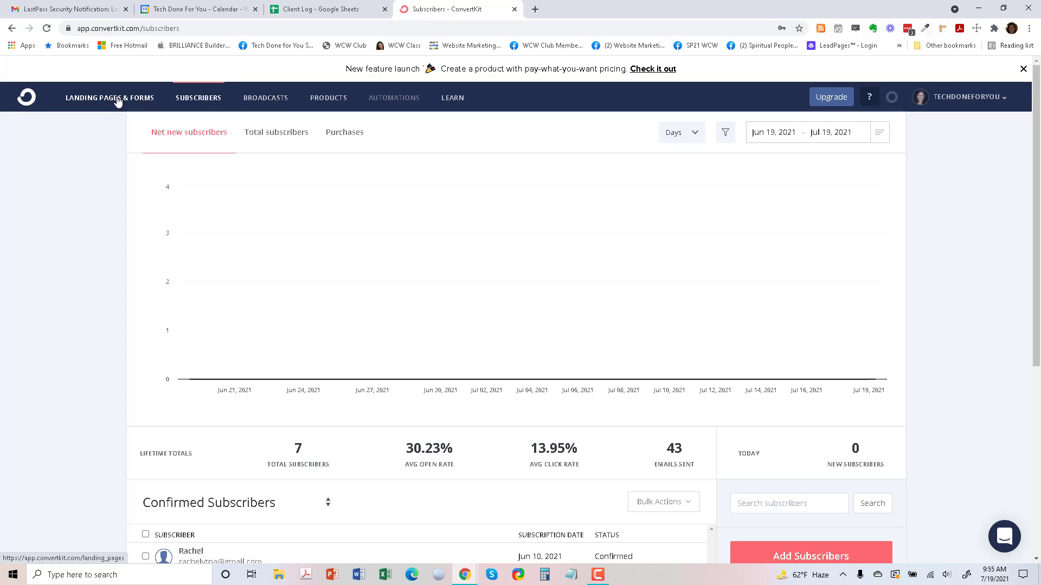
{"action": "left_click", "coordinate": [115, 98]}
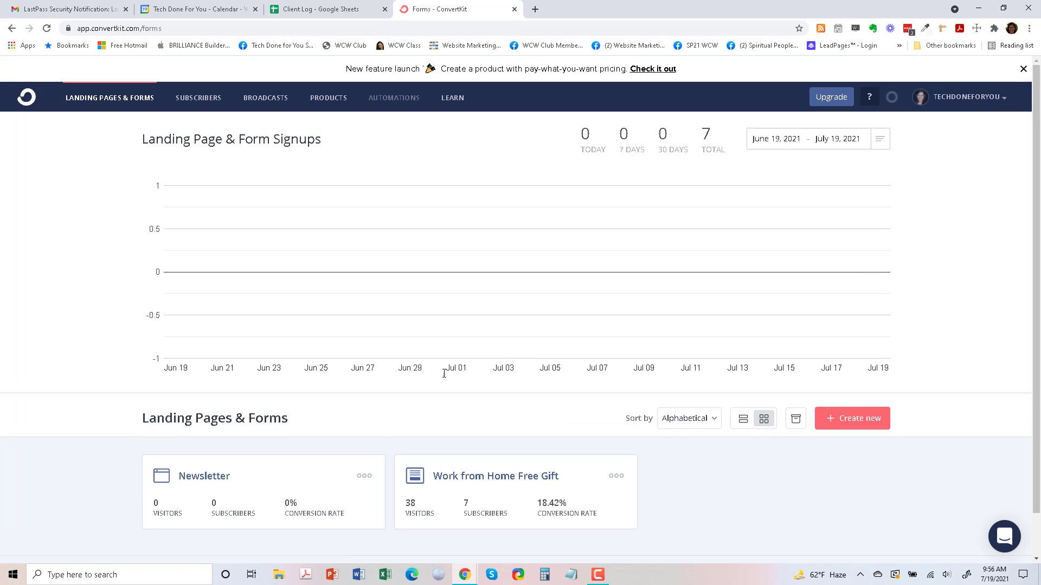
{"action": "left_click", "coordinate": [874, 424]}
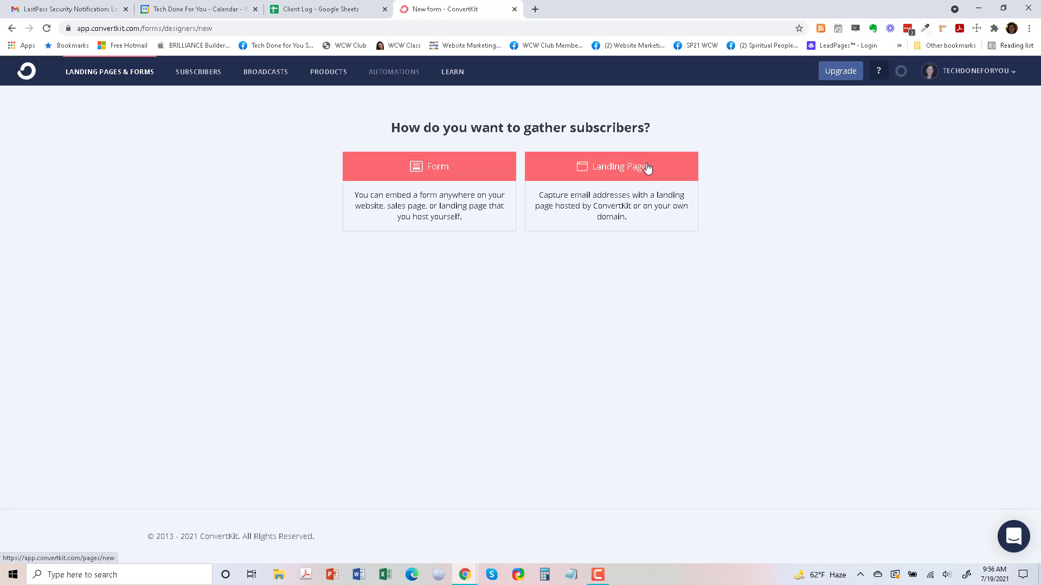
{"action": "left_click", "coordinate": [587, 171]}
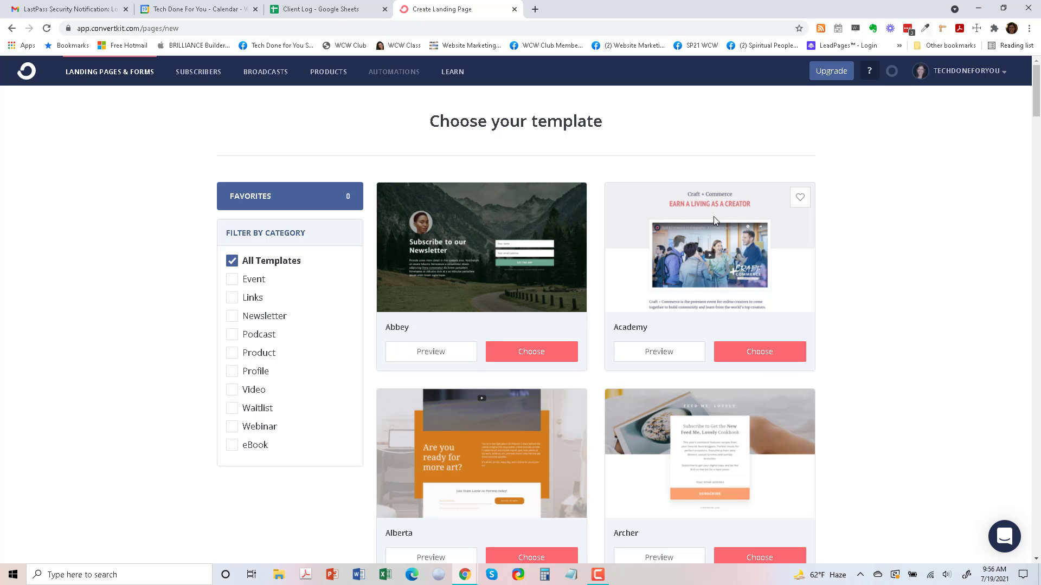
Choose the Cypress template for the landing page
{"action": "scroll", "coordinate": [756, 273], "scroll_direction": "down", "scroll_amount": 2}
{"action": "scroll", "coordinate": [758, 275], "scroll_direction": "down", "scroll_amount": 3}
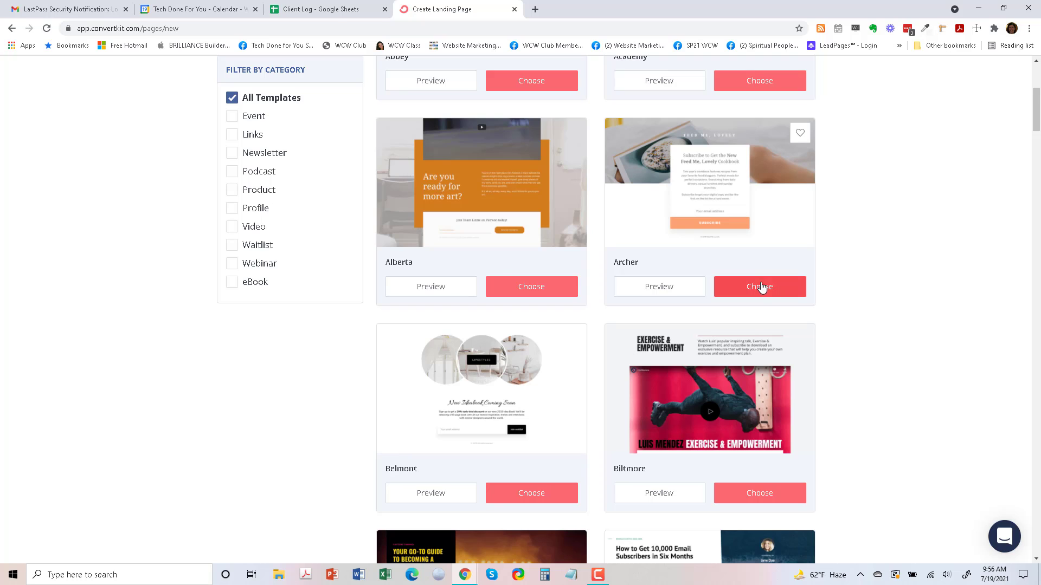
{"action": "scroll", "coordinate": [771, 298], "scroll_direction": "down", "scroll_amount": 3}
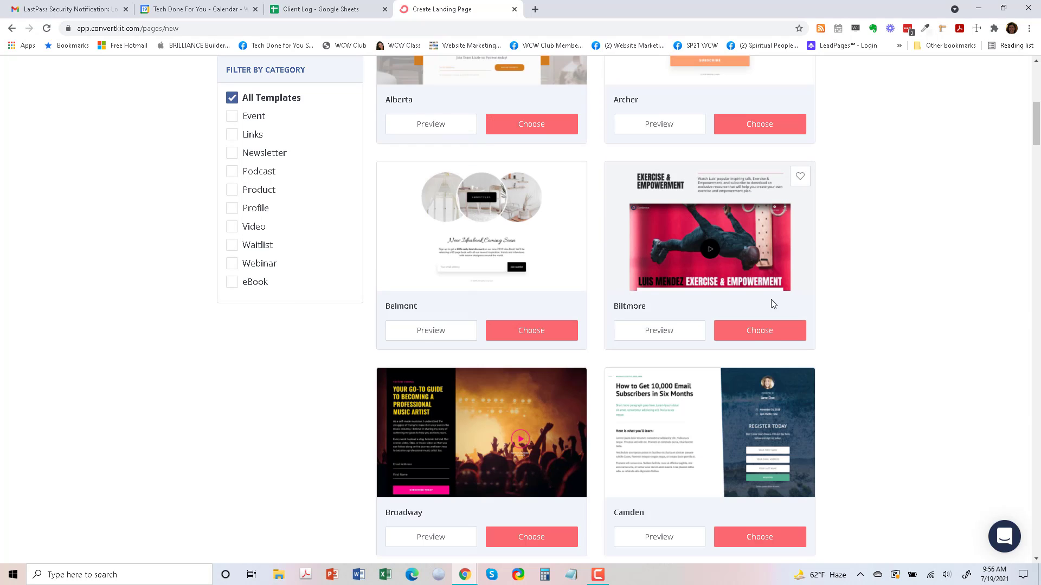
{"action": "scroll", "coordinate": [773, 304], "scroll_direction": "down", "scroll_amount": 1}
{"action": "scroll", "coordinate": [783, 319], "scroll_direction": "down", "scroll_amount": 1}
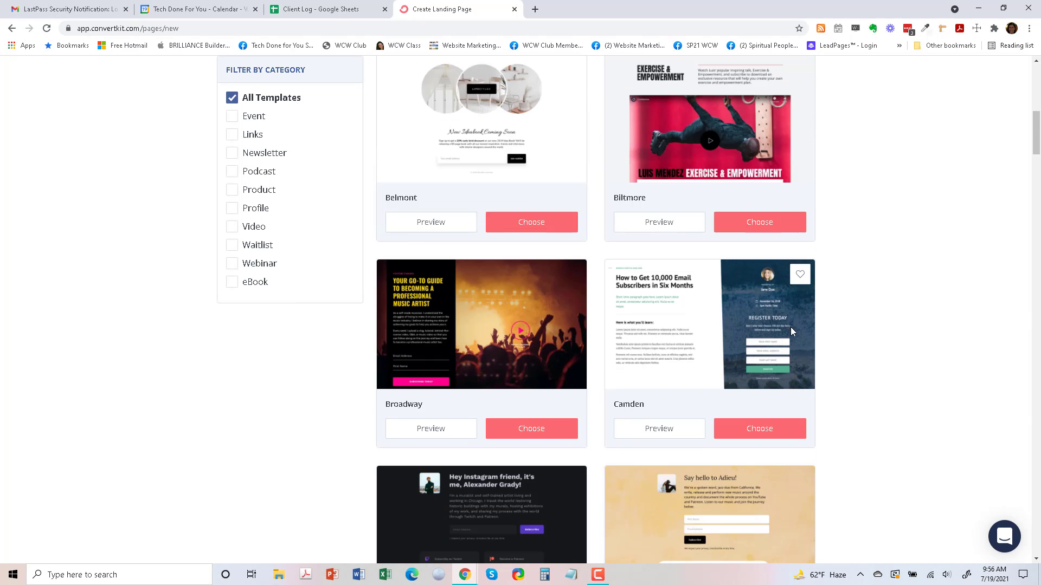
{"action": "scroll", "coordinate": [790, 331], "scroll_direction": "down", "scroll_amount": 4}
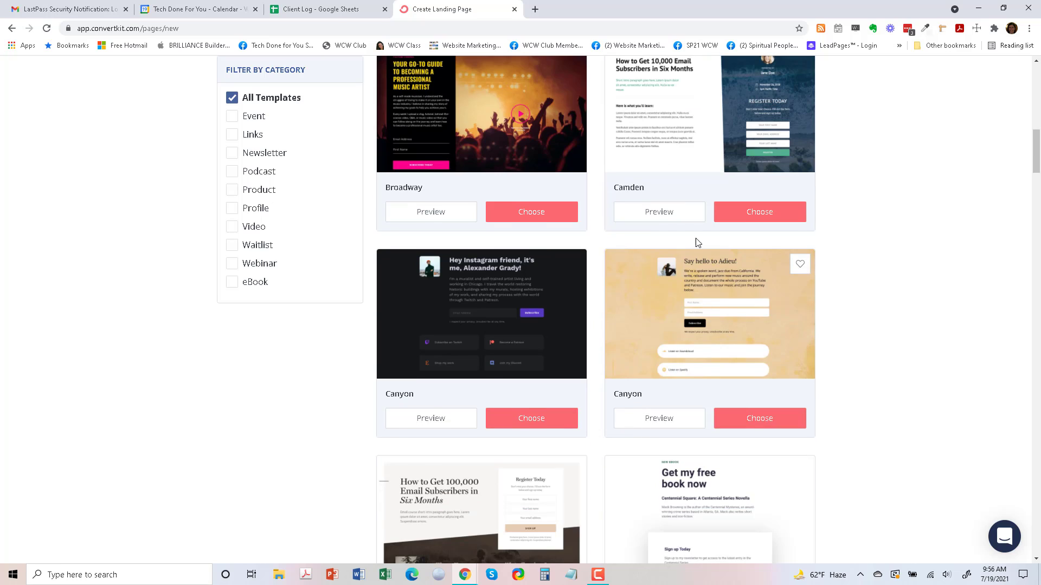
{"action": "scroll", "coordinate": [759, 365], "scroll_direction": "down", "scroll_amount": 1}
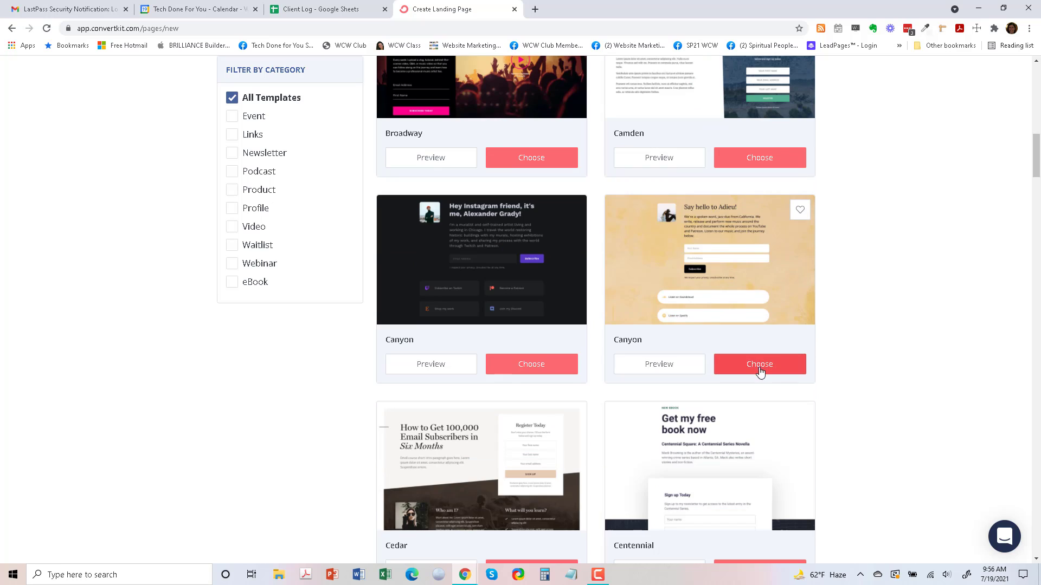
{"action": "scroll", "coordinate": [760, 371], "scroll_direction": "down", "scroll_amount": 2}
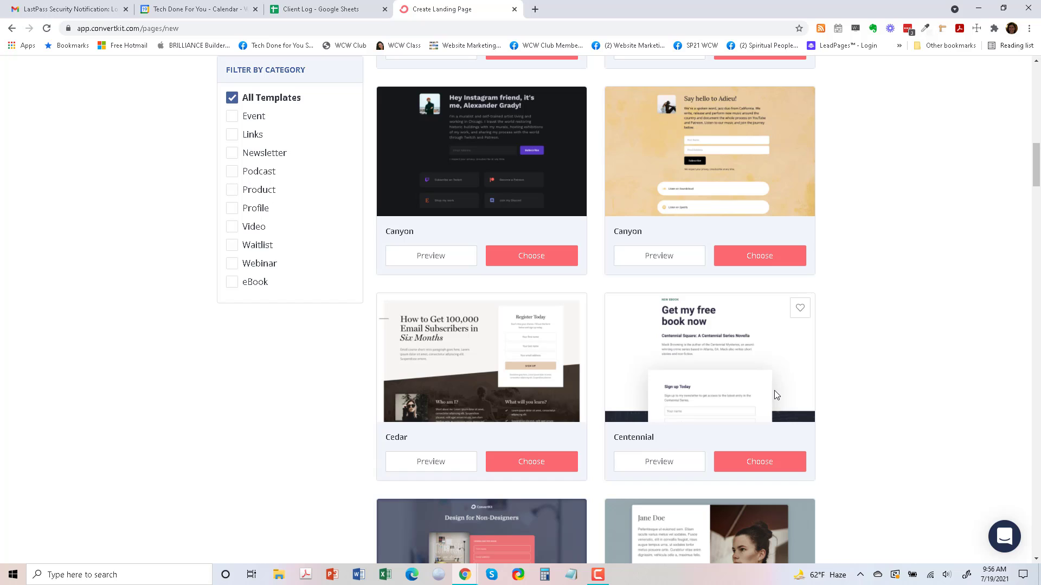
{"action": "scroll", "coordinate": [766, 383], "scroll_direction": "down", "scroll_amount": 1}
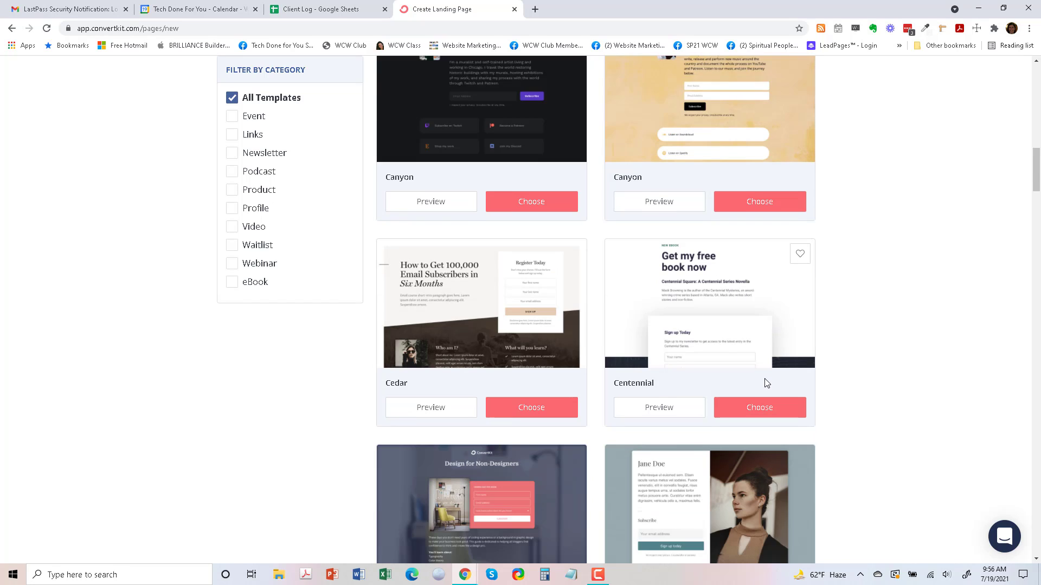
{"action": "scroll", "coordinate": [765, 382], "scroll_direction": "down", "scroll_amount": 4}
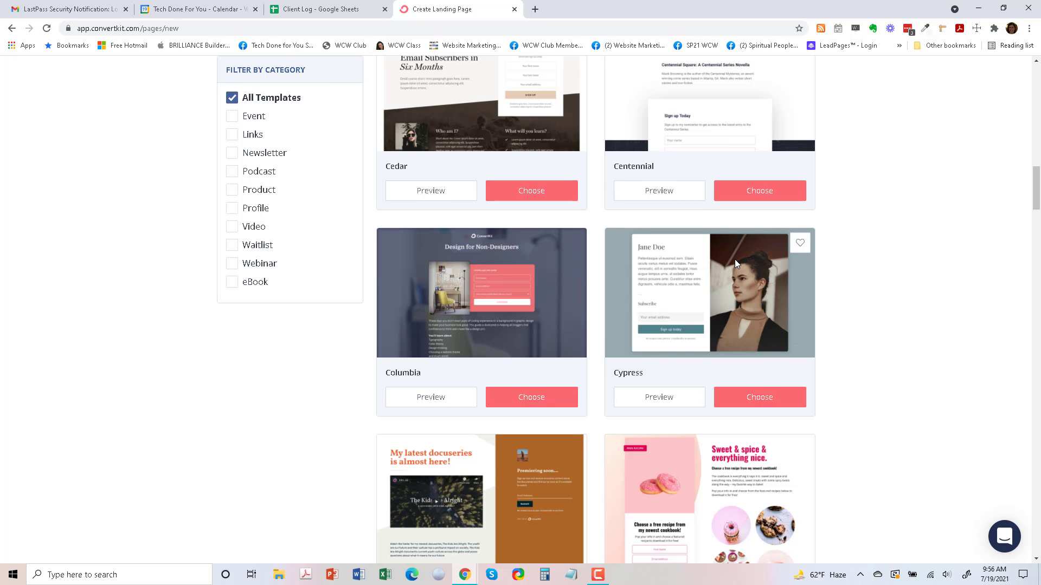
{"action": "left_click", "coordinate": [761, 401]}
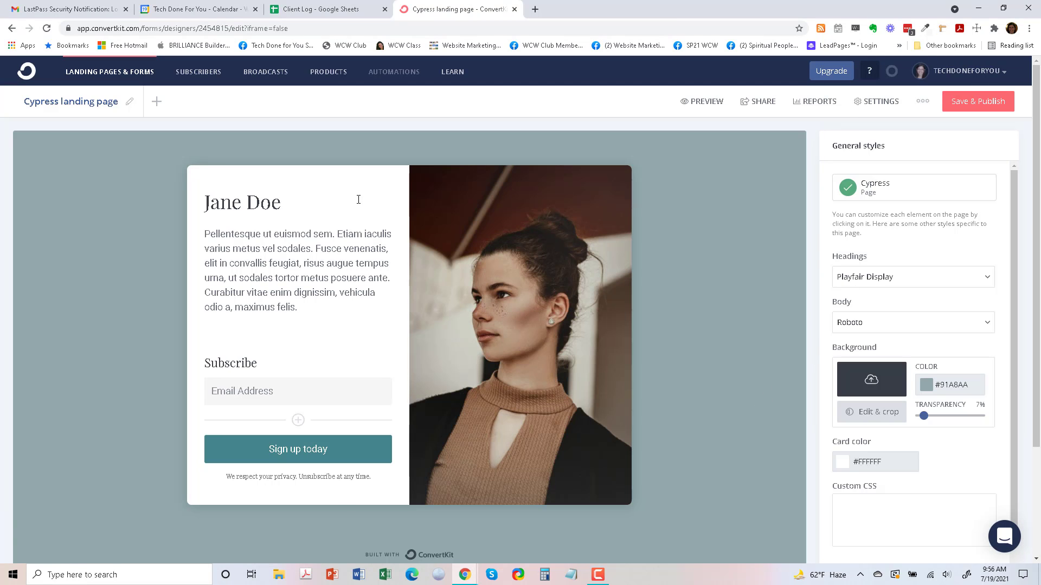
Replace the landing page's placeholder headline with "Fun with Facebook Free 5-Day Challenge"
{"action": "left_click", "coordinate": [283, 204]}
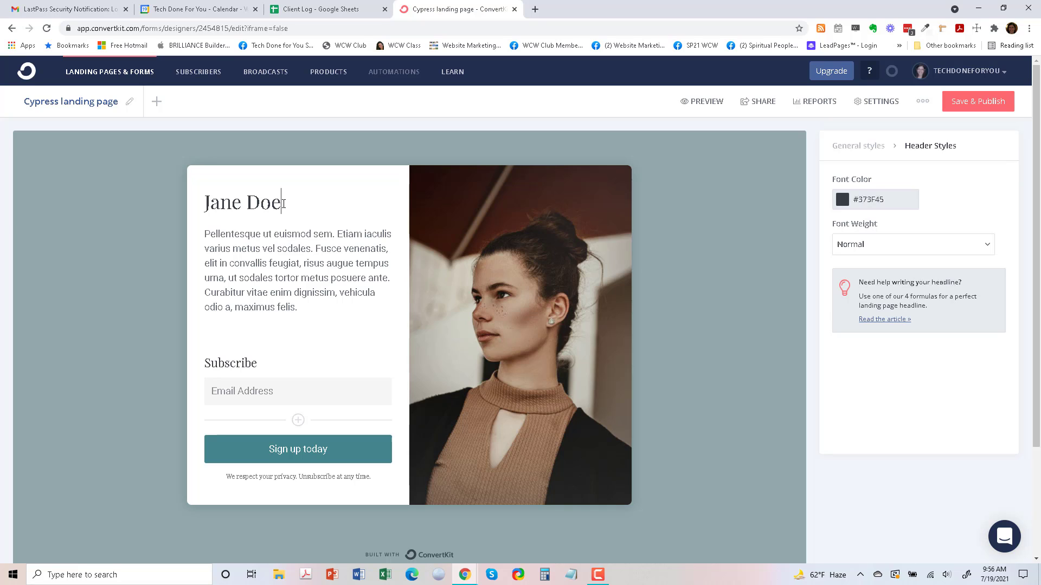
{"action": "left_click_drag", "start_coordinate": [284, 203], "coordinate": [198, 211]}
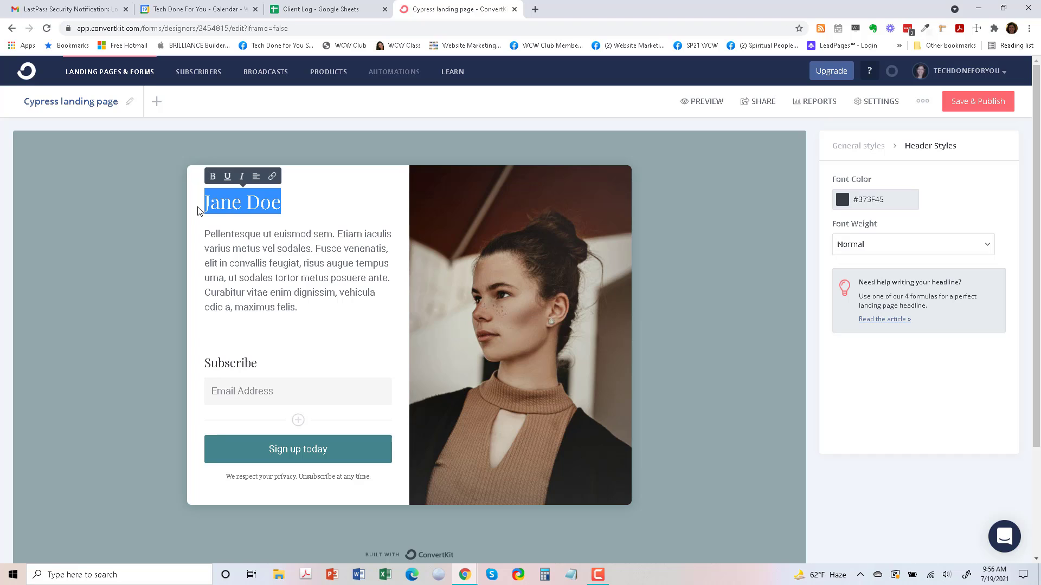
{"action": "type", "text": "Fun with Faceboo"}
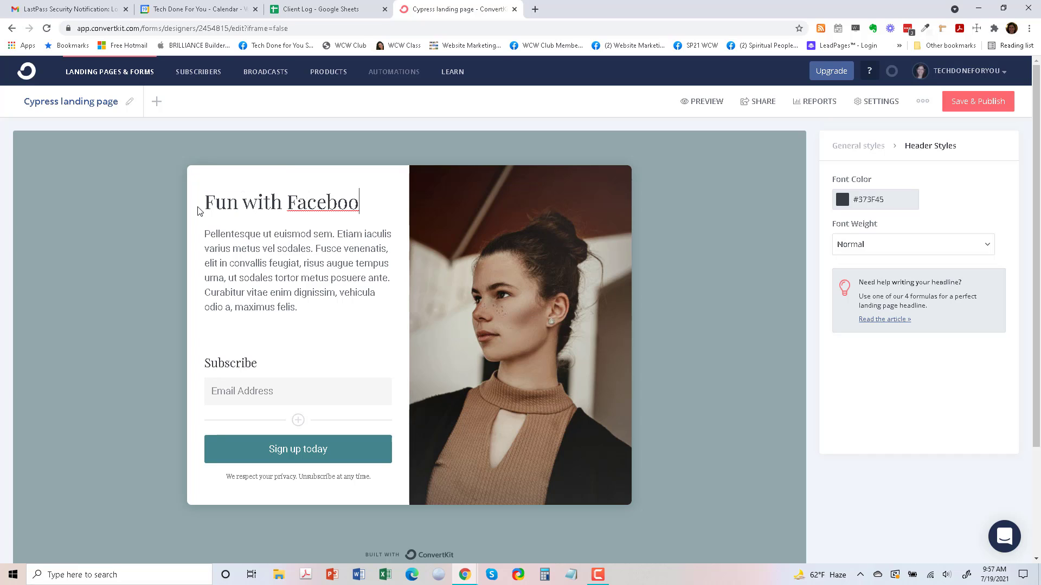
{"action": "type", "text": "k Free O"}
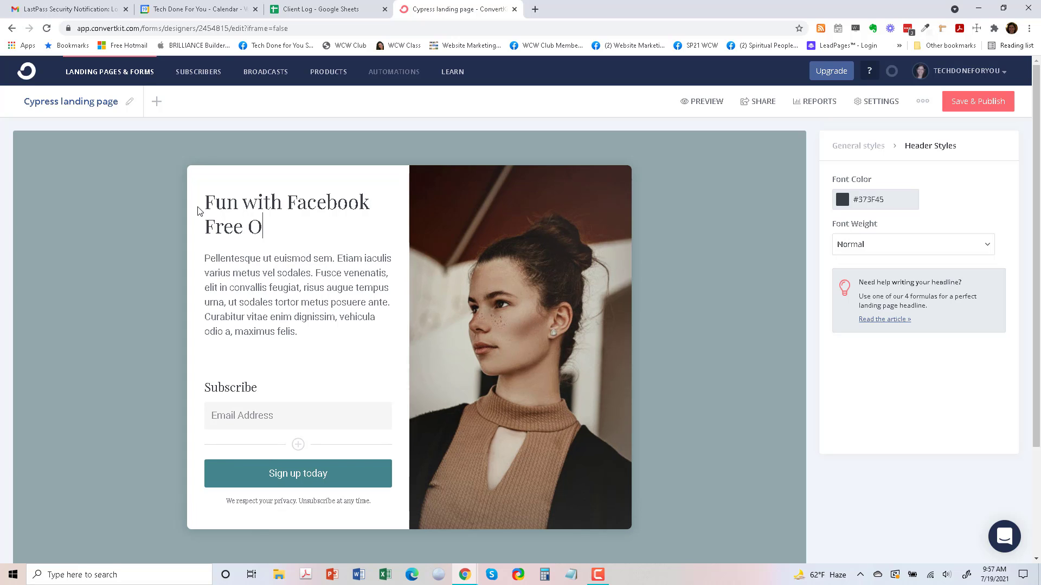
{"action": "key", "text": "BackSpace"}
{"action": "type", "text": "4"}
{"action": "key", "text": "BackSpace"}
{"action": "type", "text": "50"}
{"action": "key", "text": "BackSpace"}
{"action": "type", "text": "-Day Challenge"}
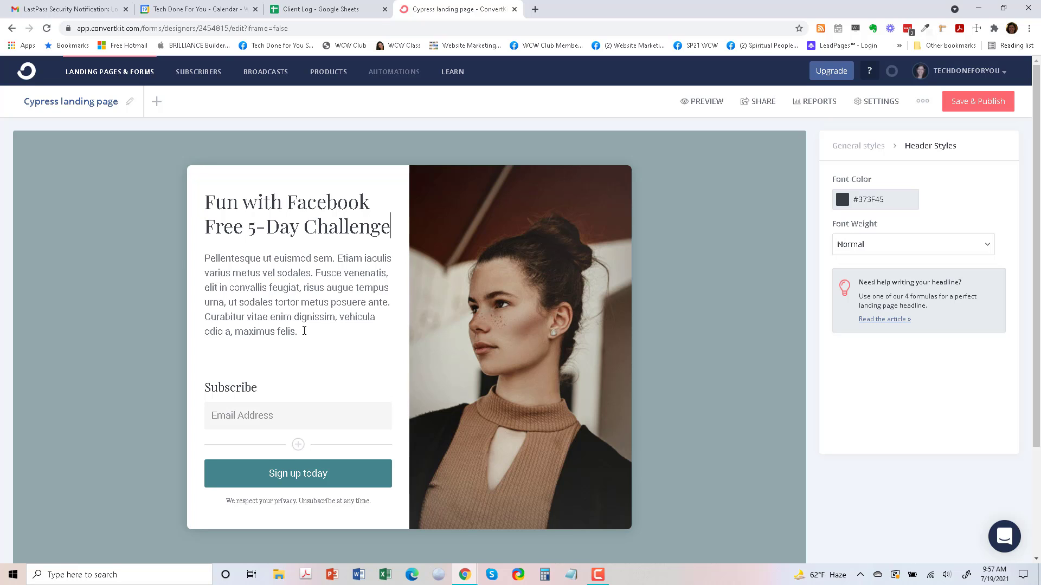
Replace the placeholder paragraph with "Sign up for this free and easy 5-day challenge to get the most out of your FB groups!"
{"action": "left_click_drag", "start_coordinate": [305, 331], "coordinate": [198, 263]}
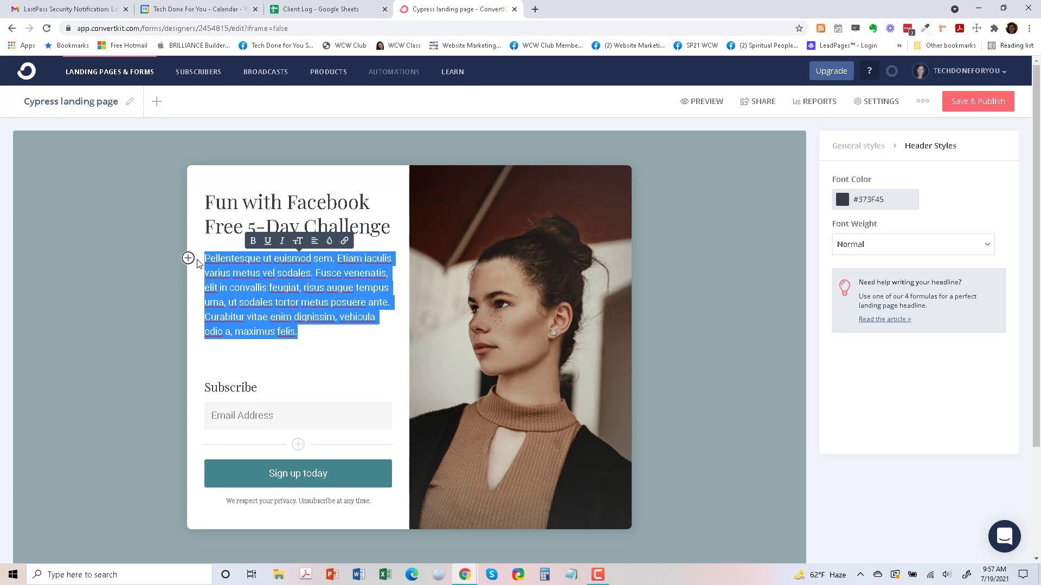
{"action": "type", "text": "Sign up for this"}
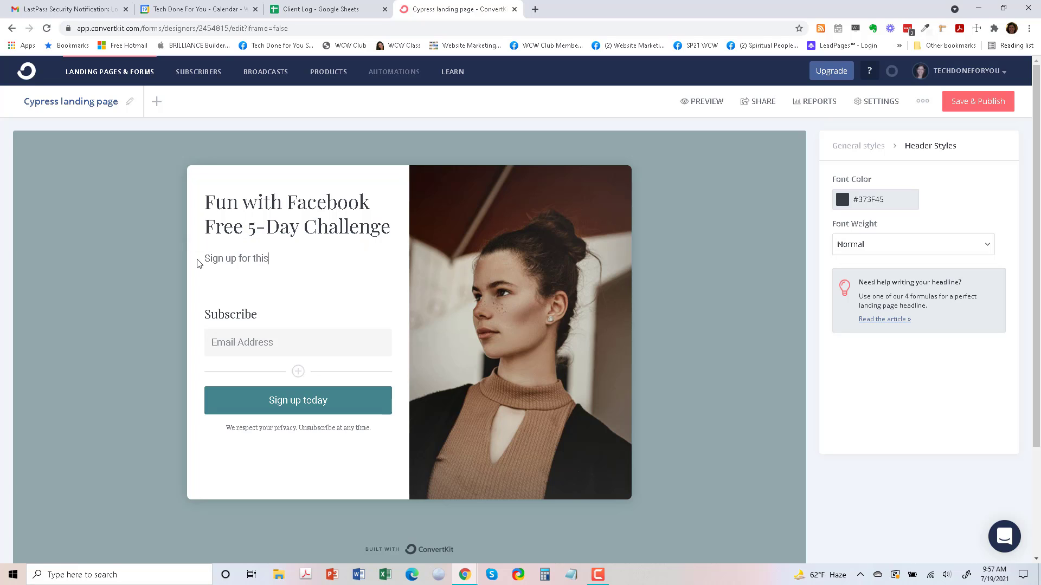
{"action": "type", "text": " free and easy 5-day challenge to get the m"}
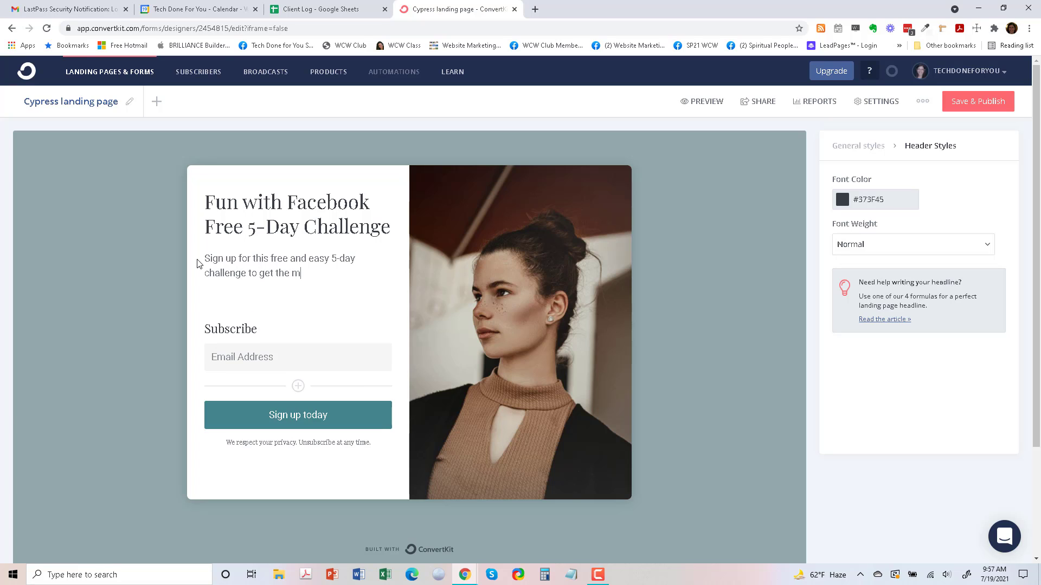
{"action": "type", "text": "ost out of your FB groups!"}
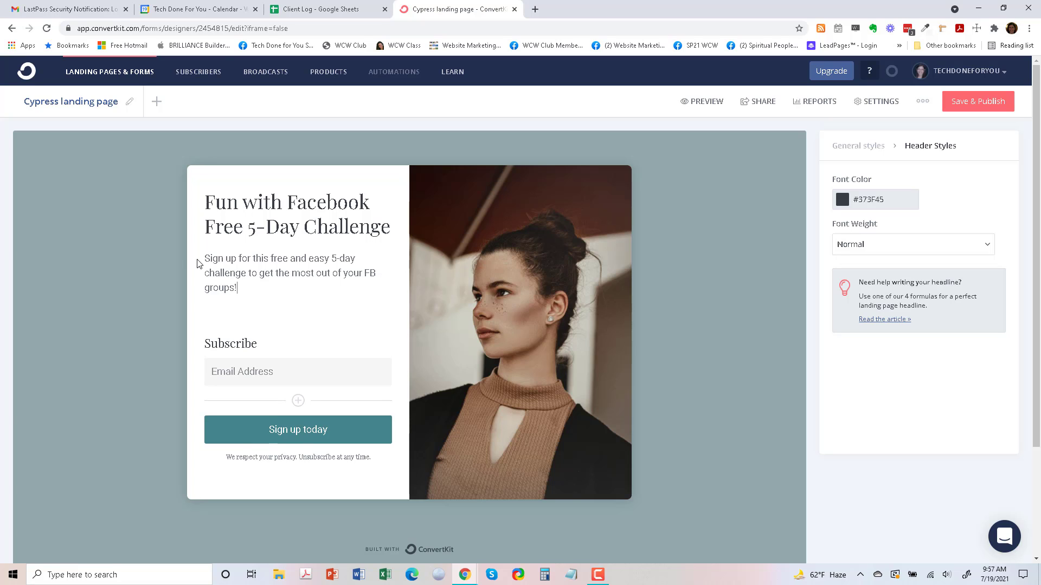
Change the form header above the e-mail field to "I want in!"
{"action": "left_click", "coordinate": [252, 344]}
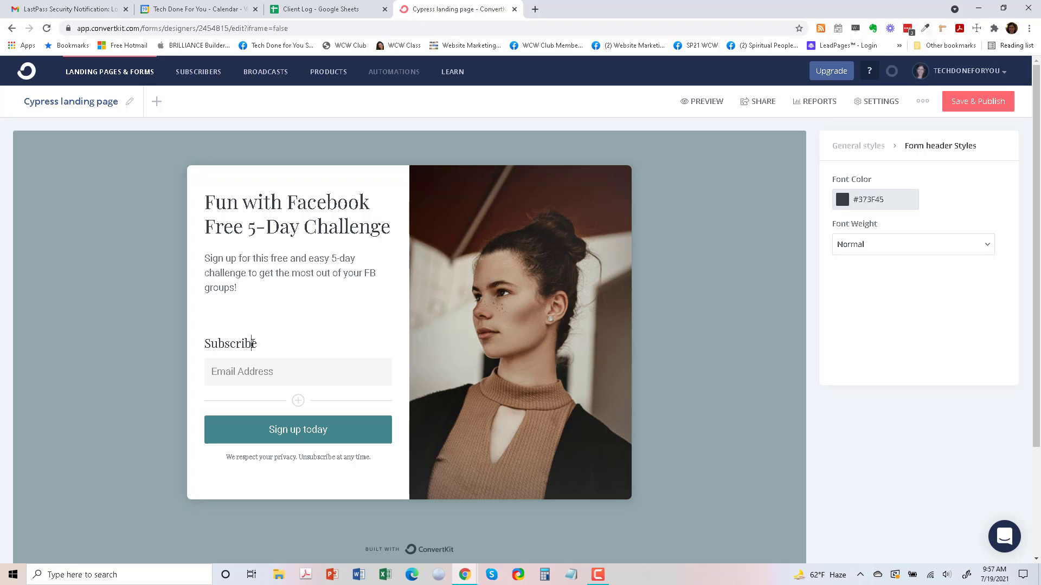
{"action": "left_click_drag", "start_coordinate": [258, 344], "coordinate": [200, 343]}
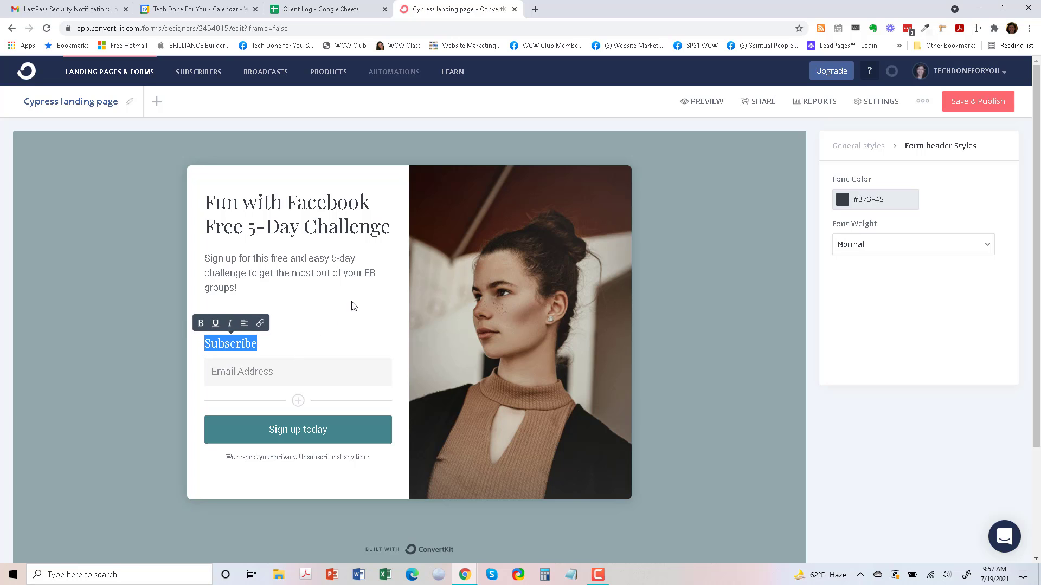
{"action": "type", "text": "I want in!"}
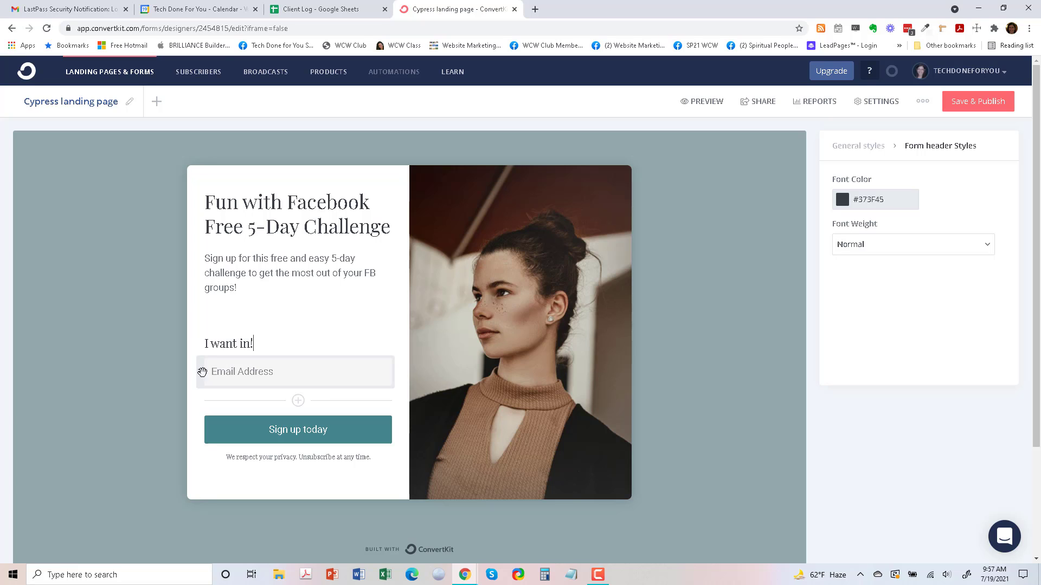
Add a custom field to the signup form, assign it to First Name and make it required
{"action": "left_click", "coordinate": [298, 400]}
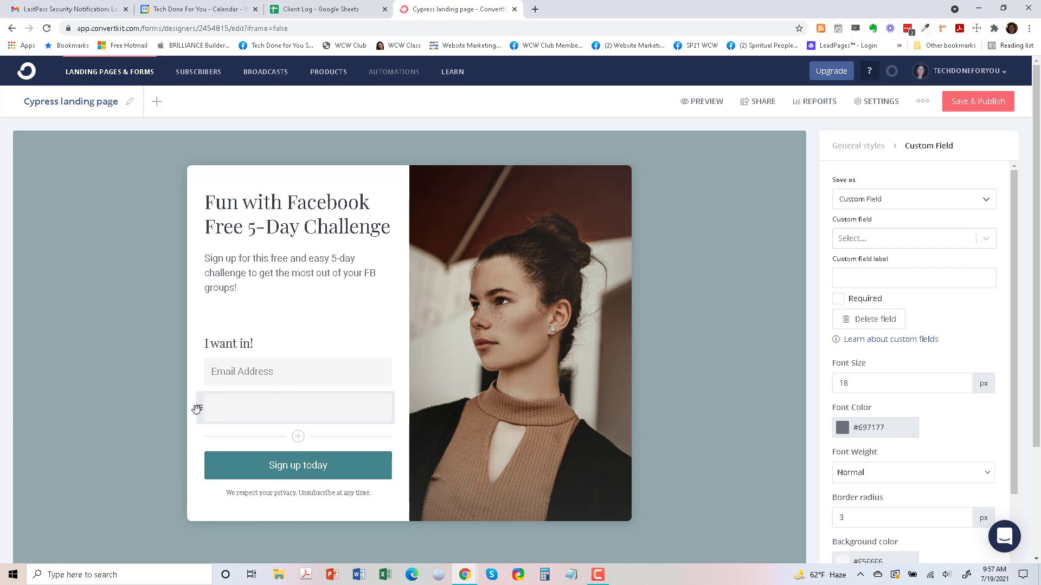
{"action": "left_click", "coordinate": [924, 209]}
{"action": "left_click", "coordinate": [938, 204]}
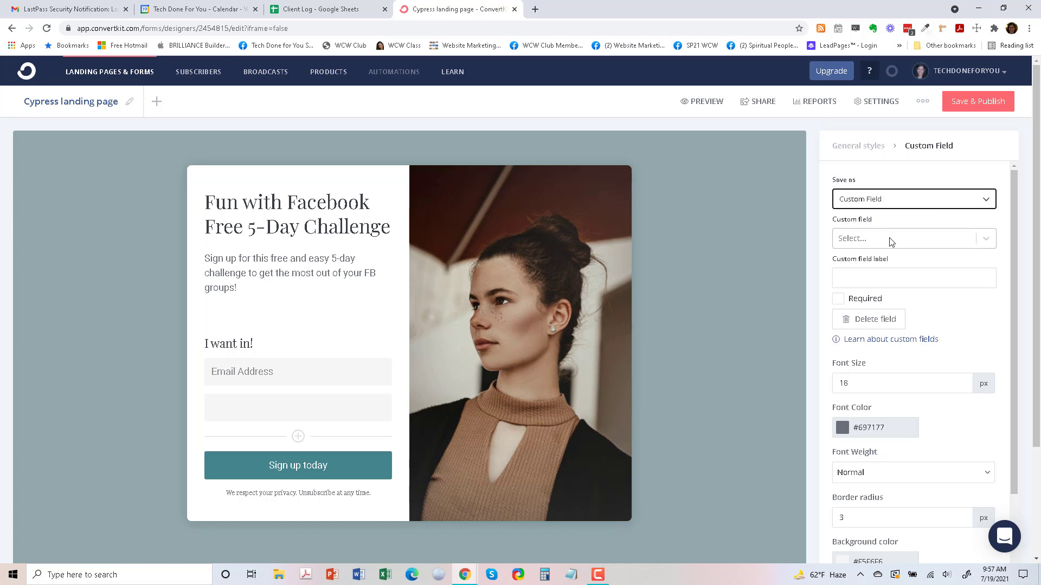
{"action": "left_click", "coordinate": [916, 237]}
{"action": "left_click", "coordinate": [850, 266]}
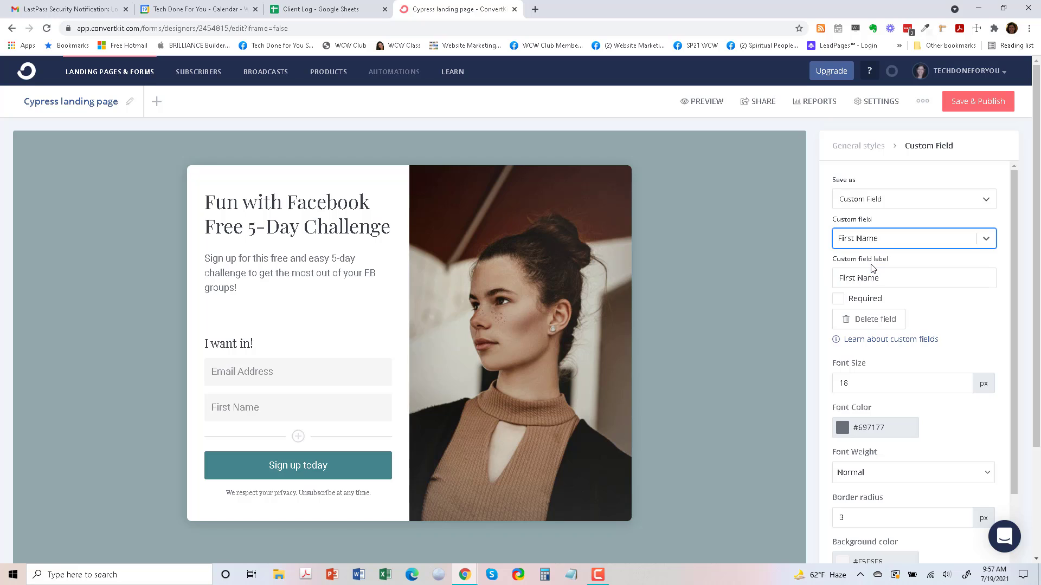
{"action": "left_click", "coordinate": [838, 299]}
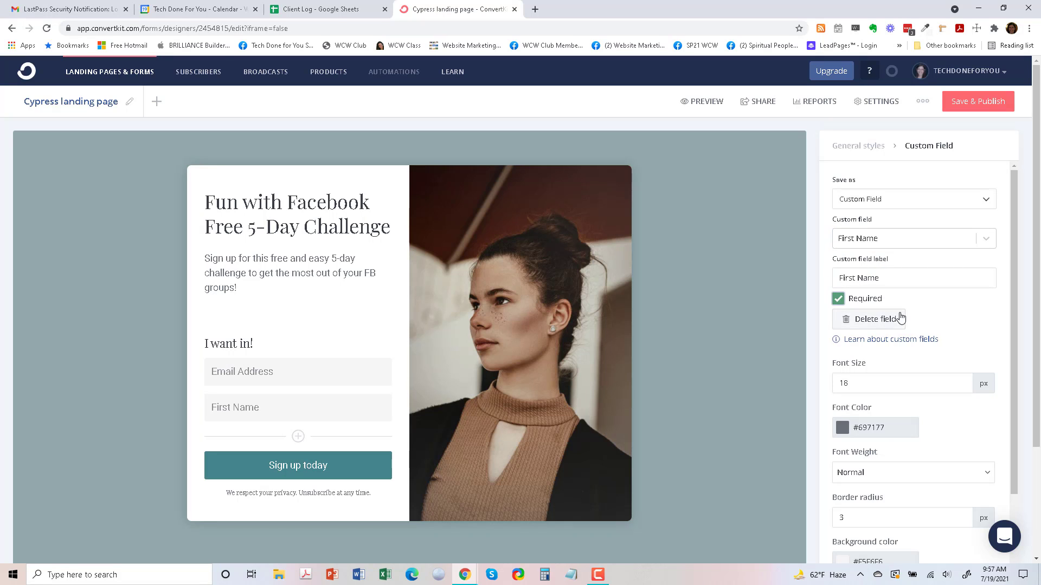
Move the First Name field above the Email Address field and open the Email Address field's style settings
{"action": "scroll", "coordinate": [891, 369], "scroll_direction": "down", "scroll_amount": 3}
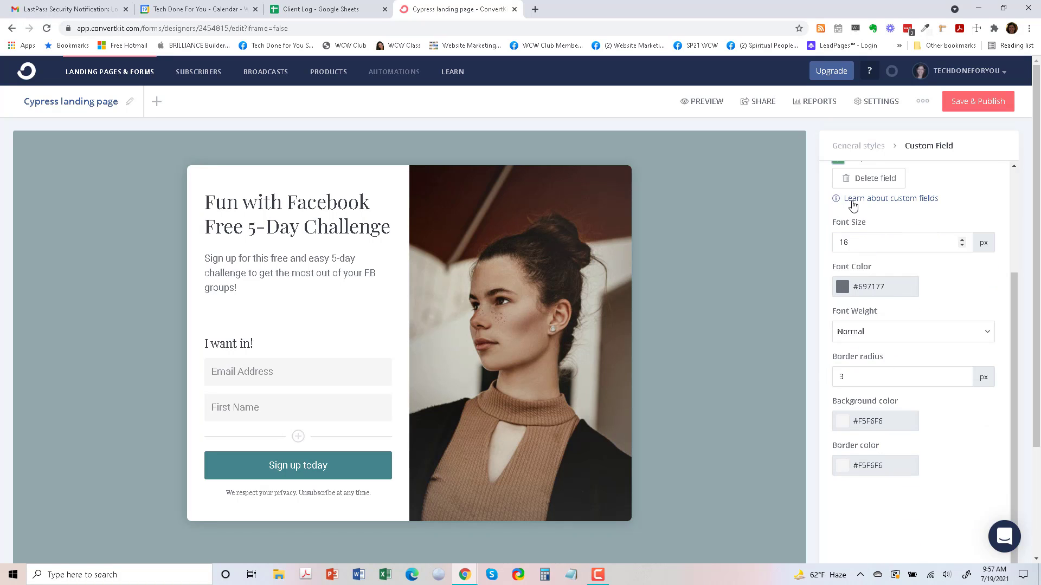
{"action": "scroll", "coordinate": [839, 376], "scroll_direction": "up", "scroll_amount": 3}
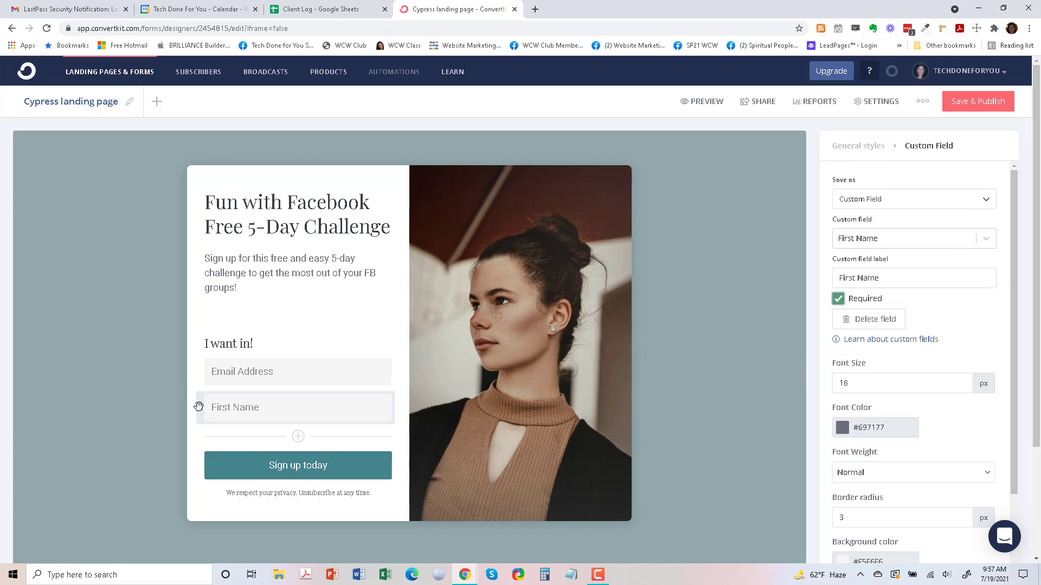
{"action": "left_click_drag", "start_coordinate": [199, 406], "coordinate": [204, 373]}
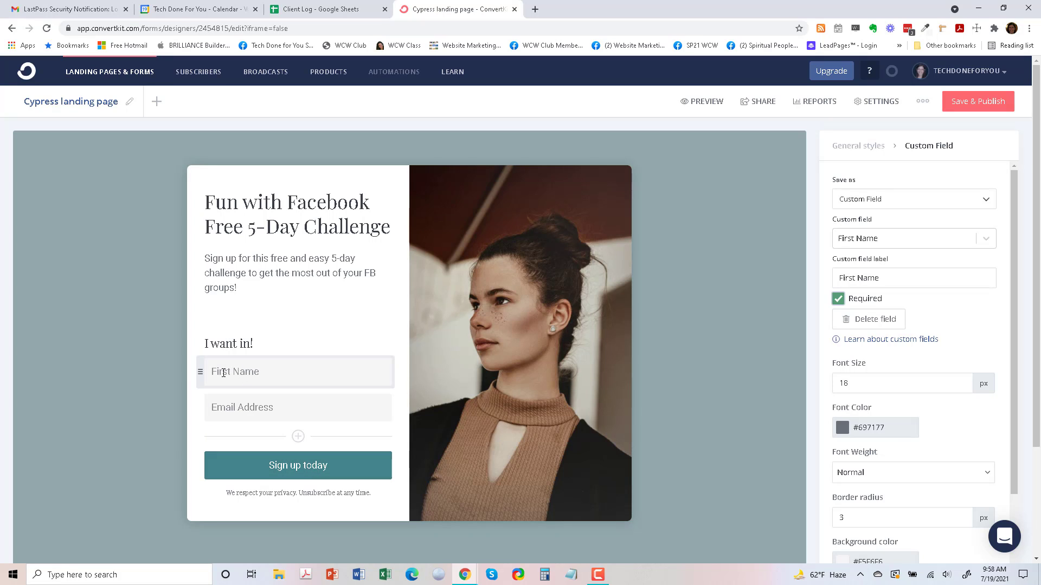
{"action": "left_click", "coordinate": [206, 408]}
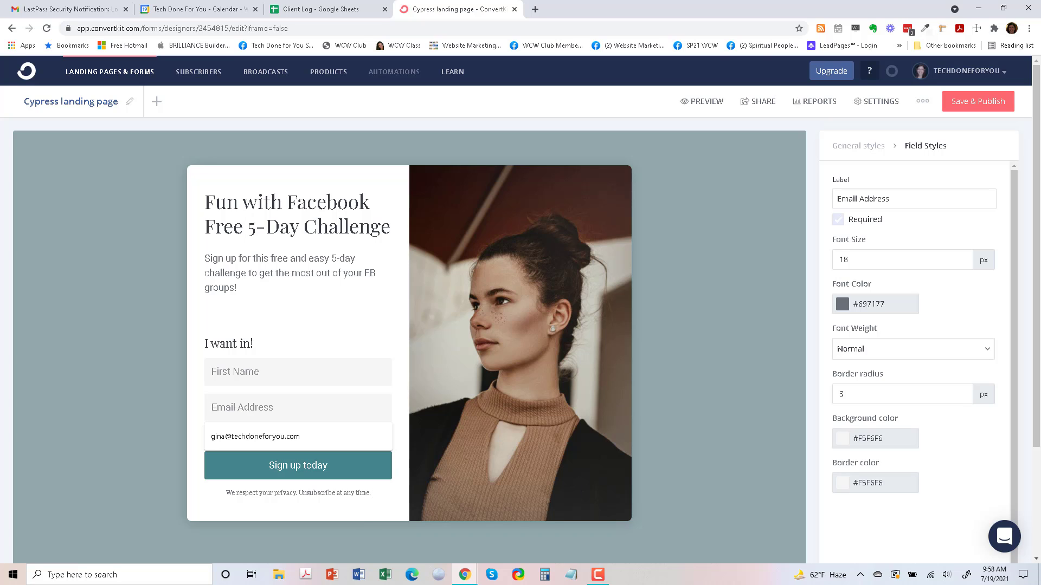
Open the techdoneforyou.com home page in a new browser tab
{"action": "left_click", "coordinate": [535, 10]}
{"action": "type", "text": "techdoneforyou.com"}
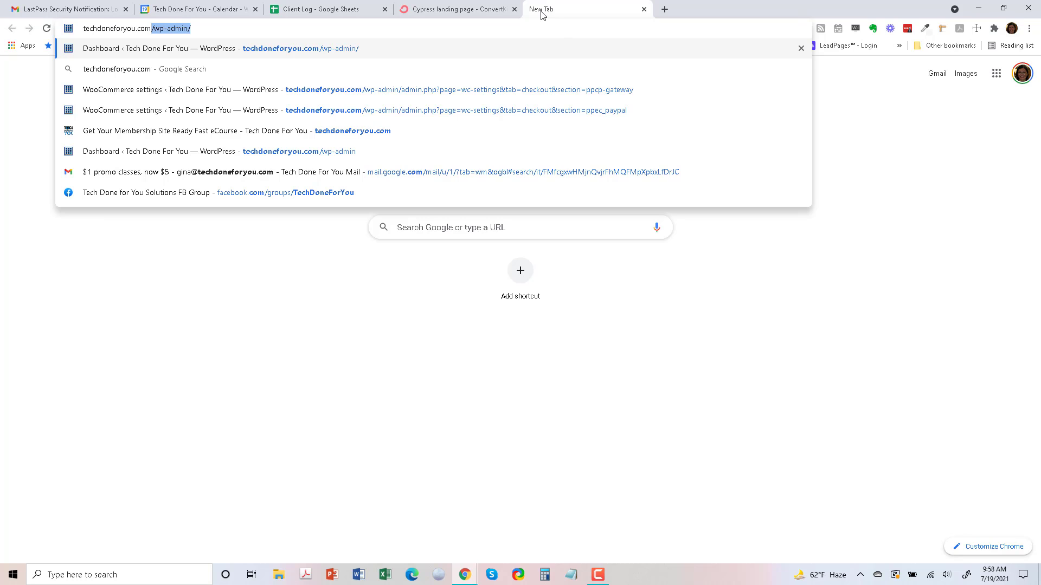
{"action": "type", "text": "\\"}
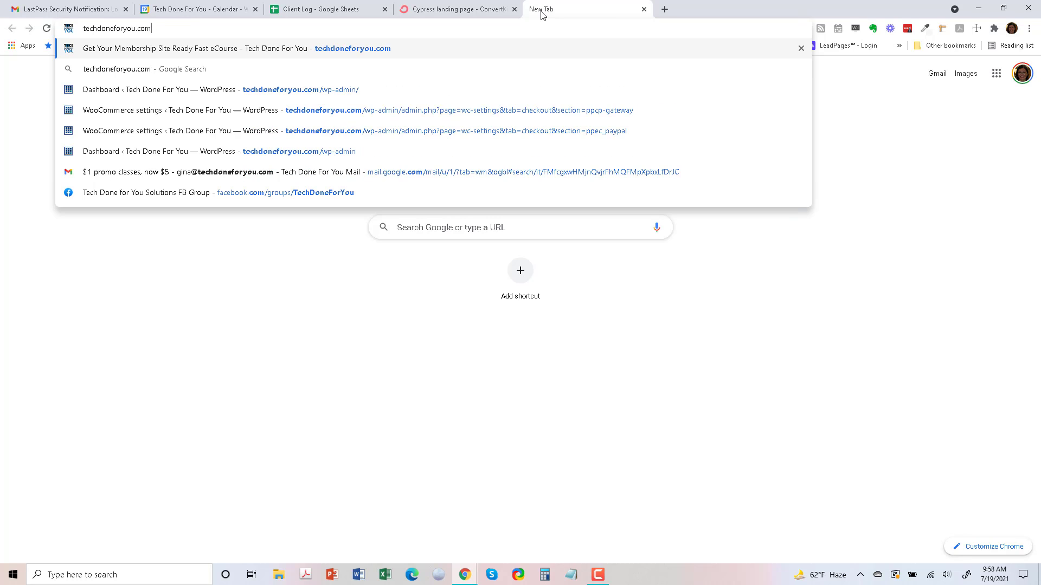
{"action": "key", "text": "Return"}
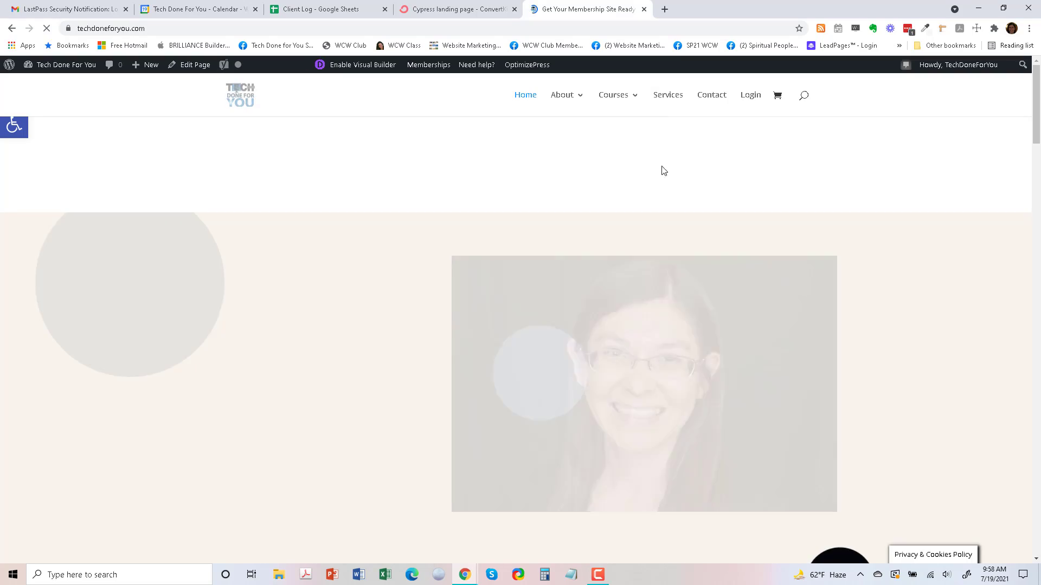
Open the Privacy Policy page linked in the website's footer and copy its web address
{"action": "scroll", "coordinate": [568, 211], "scroll_direction": "down", "scroll_amount": 5}
{"action": "scroll", "coordinate": [618, 332], "scroll_direction": "down", "scroll_amount": 15}
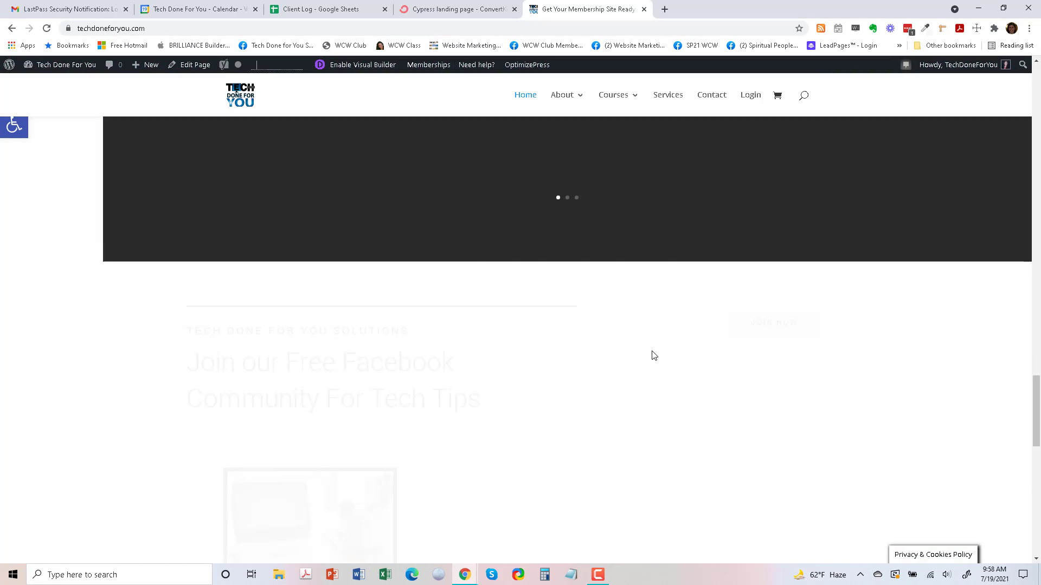
{"action": "scroll", "coordinate": [656, 358], "scroll_direction": "down", "scroll_amount": 3}
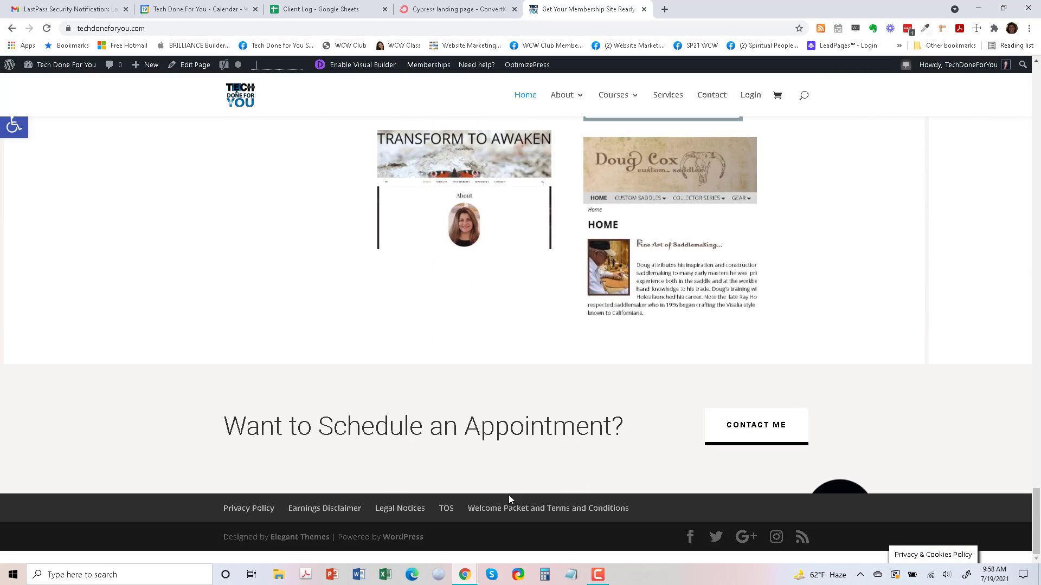
{"action": "left_click", "coordinate": [254, 512]}
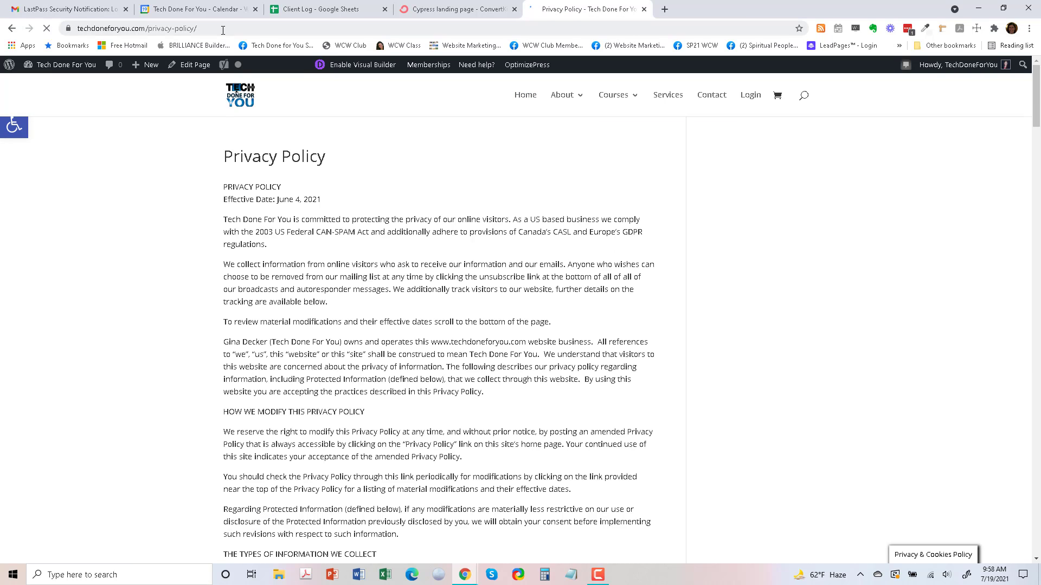
{"action": "left_click", "coordinate": [222, 27]}
{"action": "key", "text": "ctrl+c"}
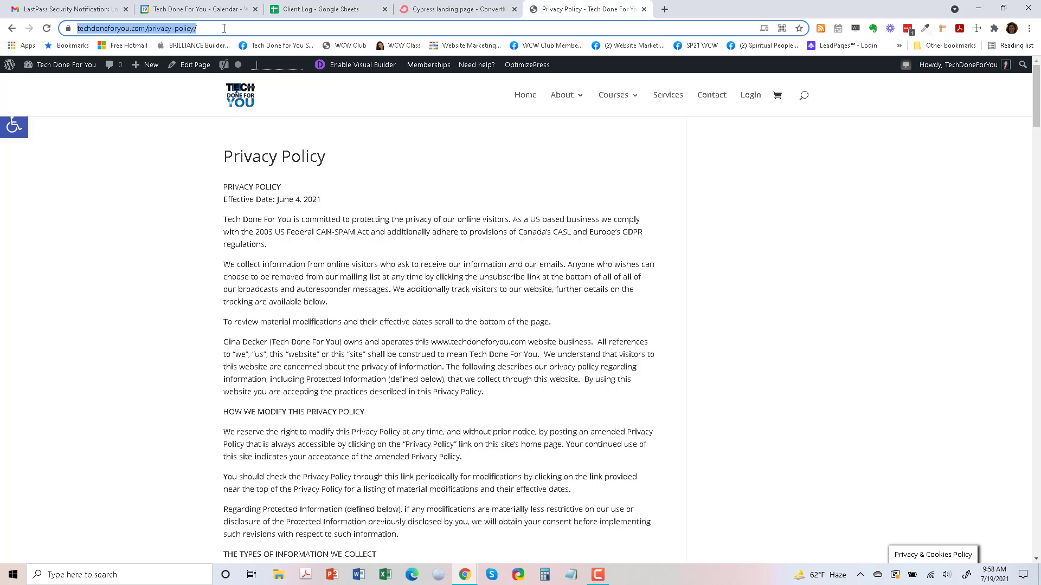
Return to the landing page editor and link the word "privacy" in the disclaimer to the copied privacy policy address
{"action": "left_click", "coordinate": [459, 8]}
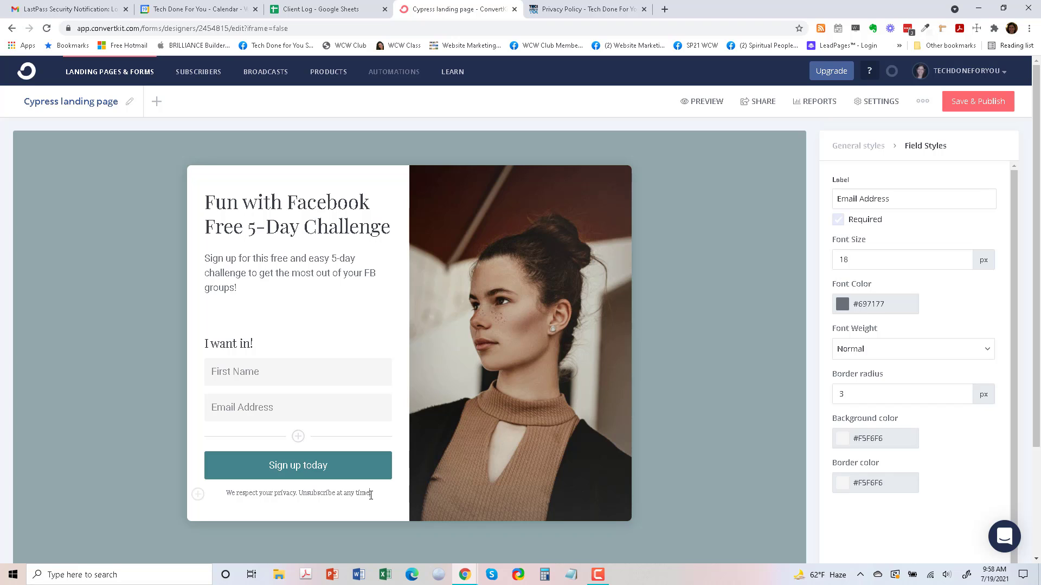
{"action": "left_click_drag", "start_coordinate": [369, 494], "coordinate": [302, 497]}
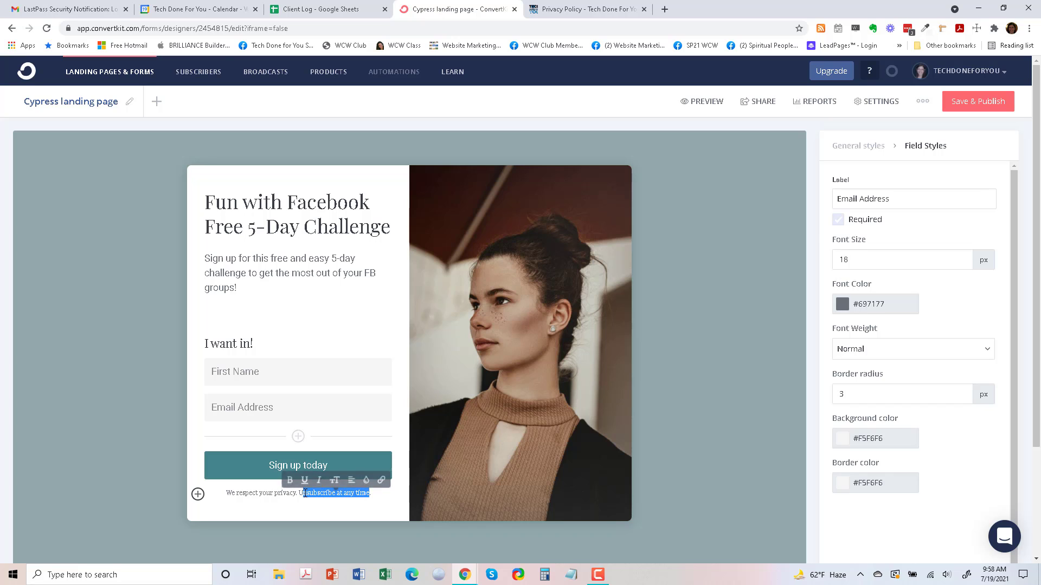
{"action": "left_click", "coordinate": [293, 494]}
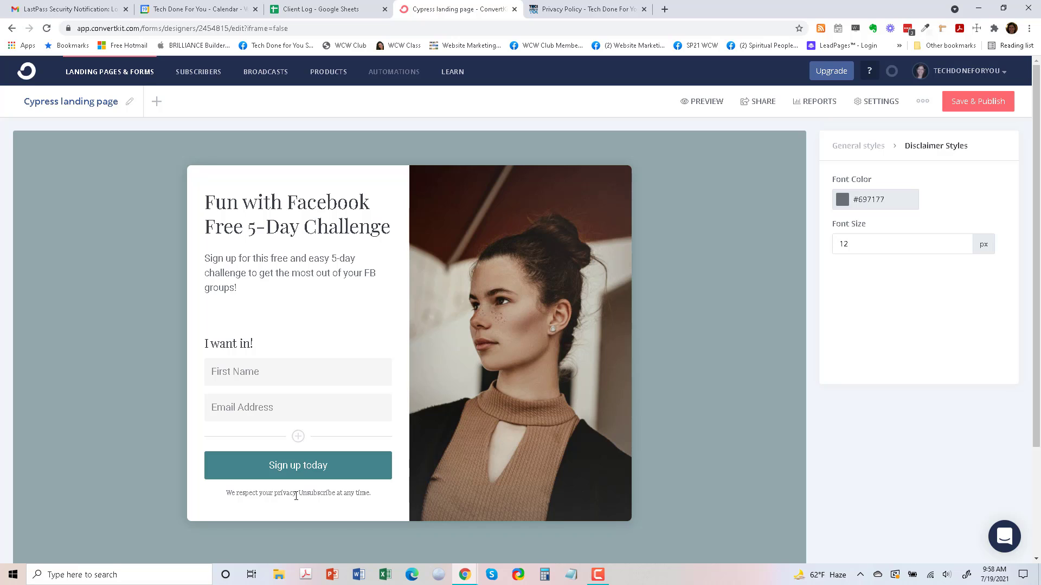
{"action": "left_click_drag", "start_coordinate": [296, 494], "coordinate": [273, 494]}
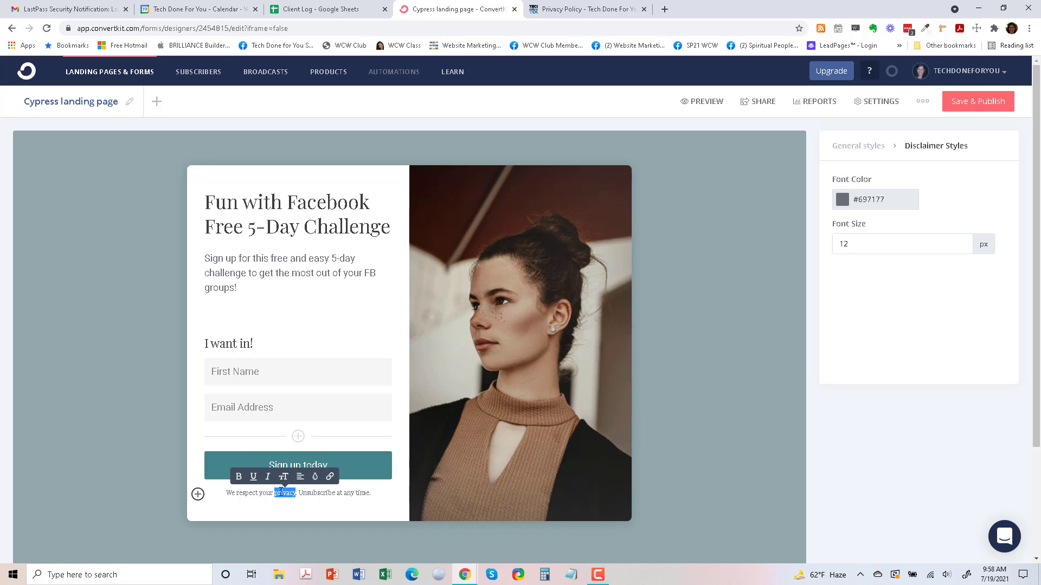
{"action": "left_click", "coordinate": [331, 478]}
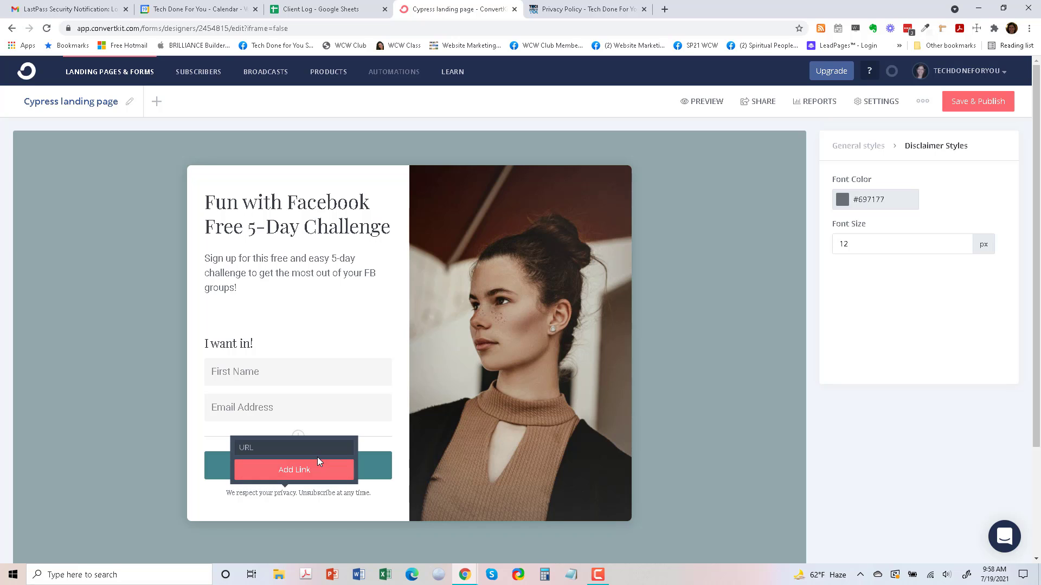
{"action": "key", "text": "ctrl+v"}
{"action": "left_click", "coordinate": [325, 475]}
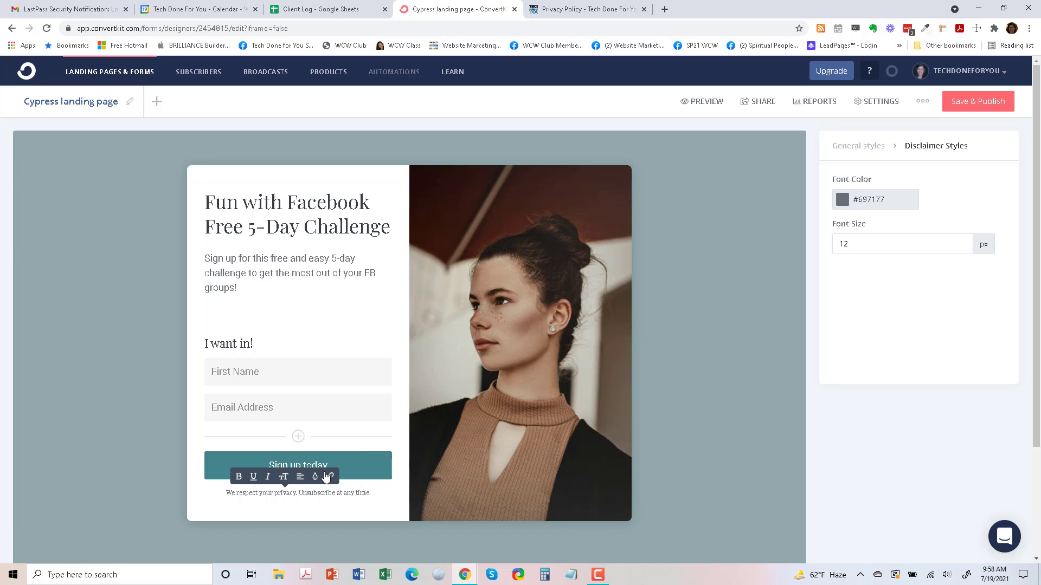
{"action": "left_click", "coordinate": [279, 492]}
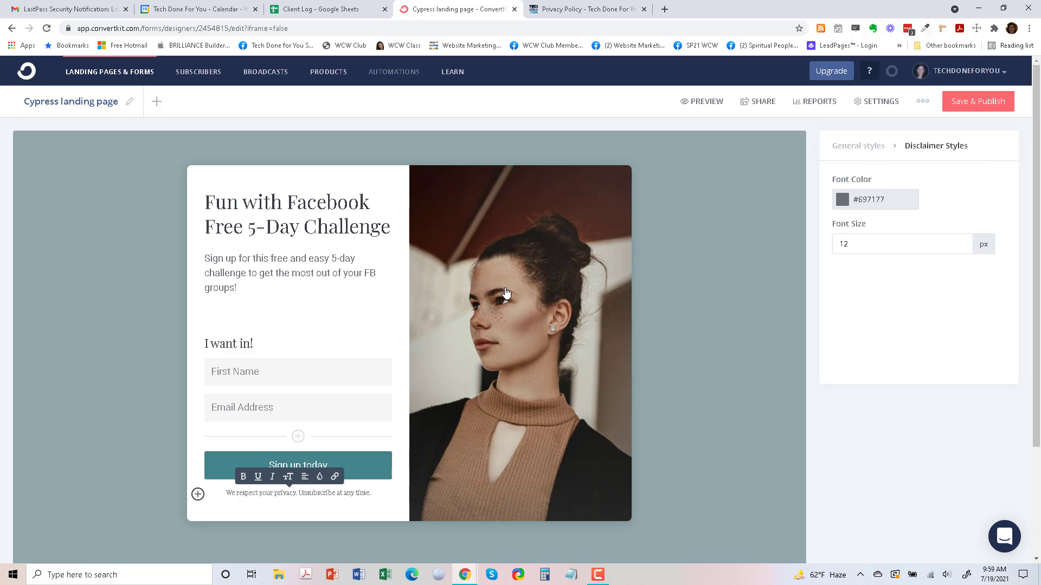
Rename the landing page as "Fun with Facebook Online Challenge" and check it in the preview before returning to the editor
{"action": "left_click", "coordinate": [124, 102]}
{"action": "left_click_drag", "start_coordinate": [117, 102], "coordinate": [24, 108]}
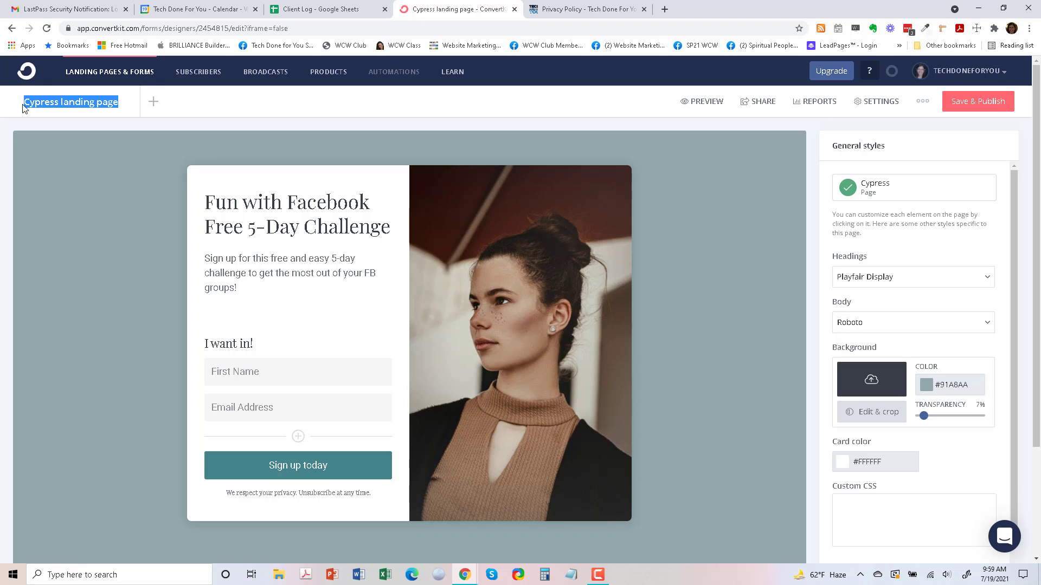
{"action": "type", "text": "Fun with Fa"}
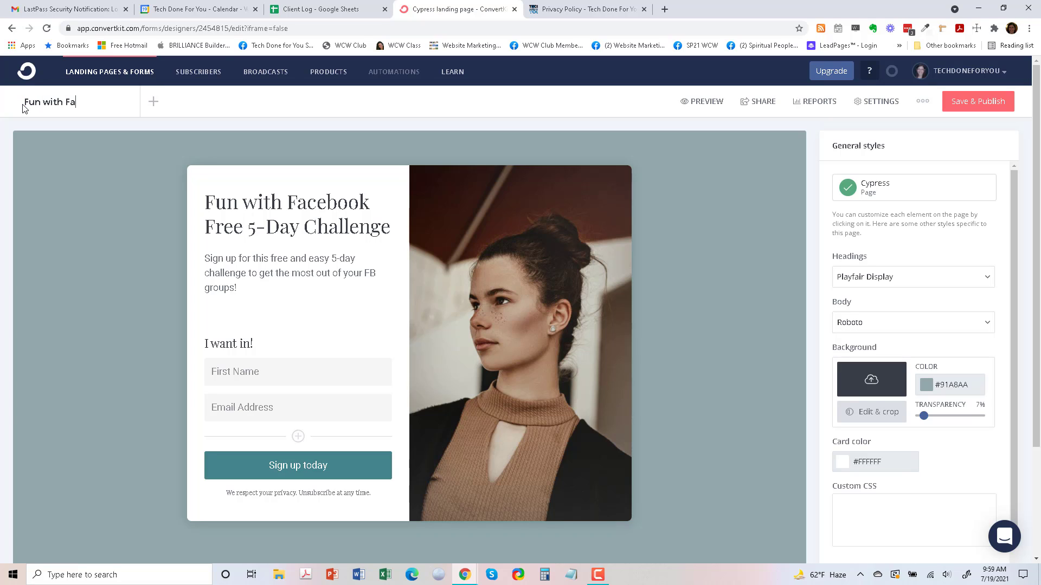
{"action": "type", "text": "cebook Online Challenge"}
{"action": "left_click", "coordinate": [719, 162]}
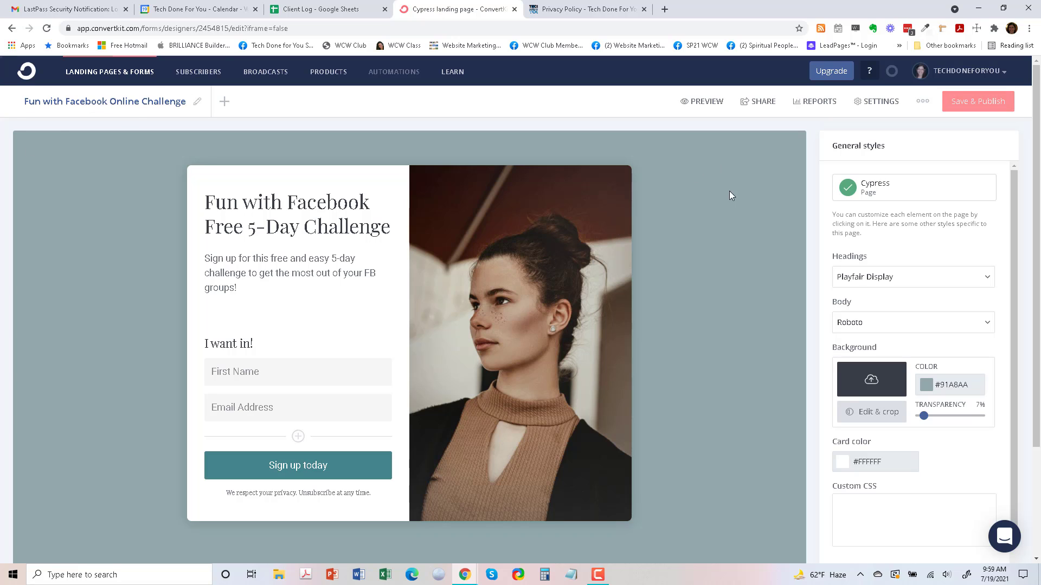
{"action": "left_click", "coordinate": [697, 108]}
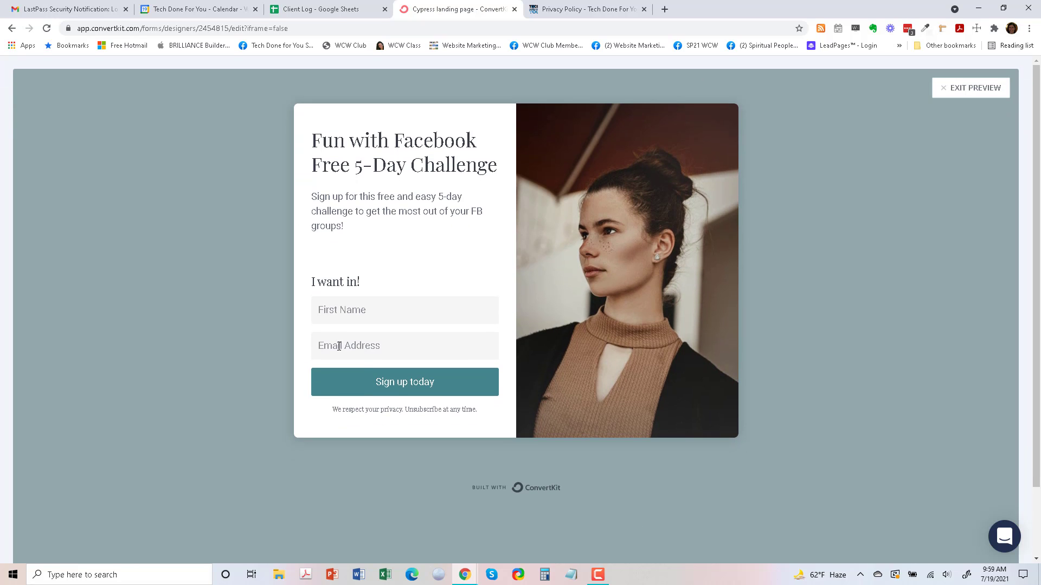
{"action": "left_click", "coordinate": [979, 92]}
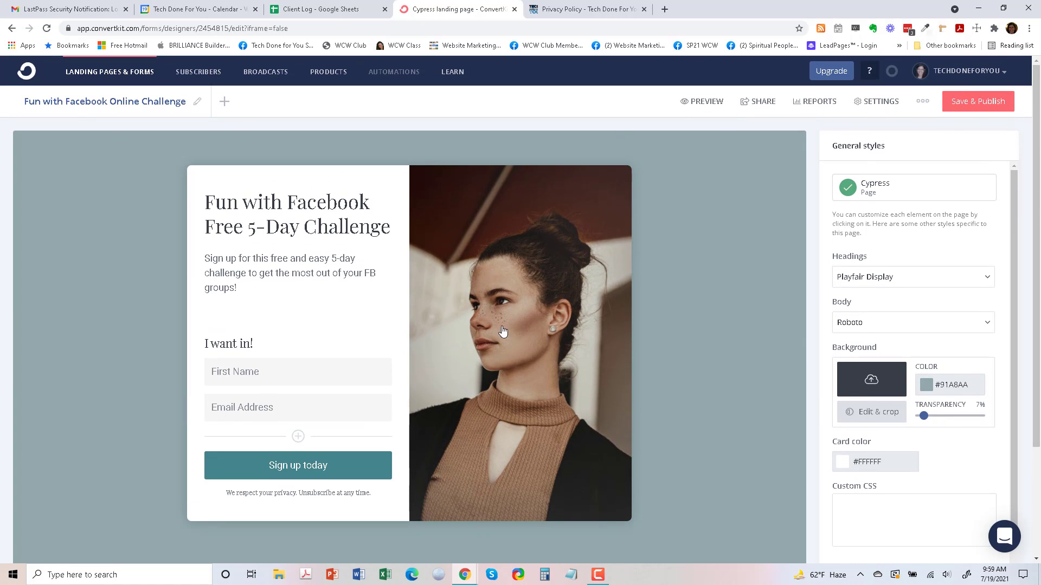
Open the Unsplash website in a new browser tab and search its photos for "fun"
{"action": "left_click", "coordinate": [664, 9]}
{"action": "type", "text": "unsplash"}
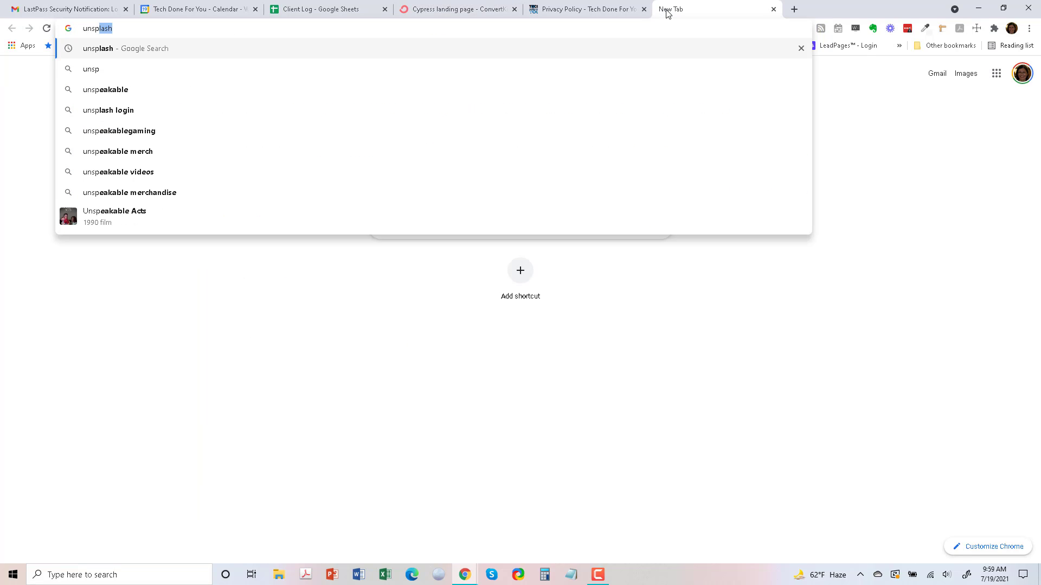
{"action": "key", "text": "Return"}
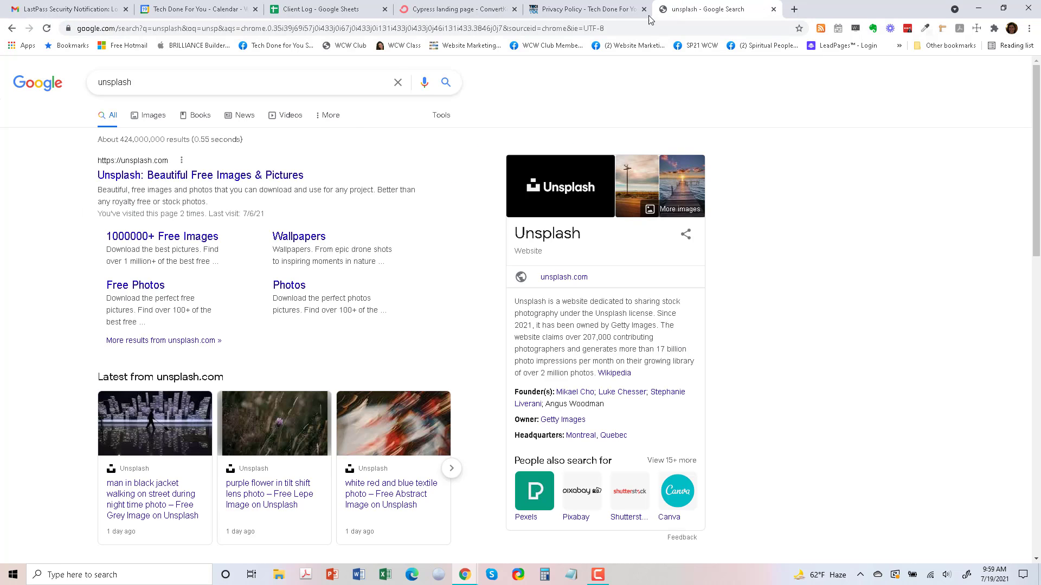
{"action": "left_click", "coordinate": [260, 179]}
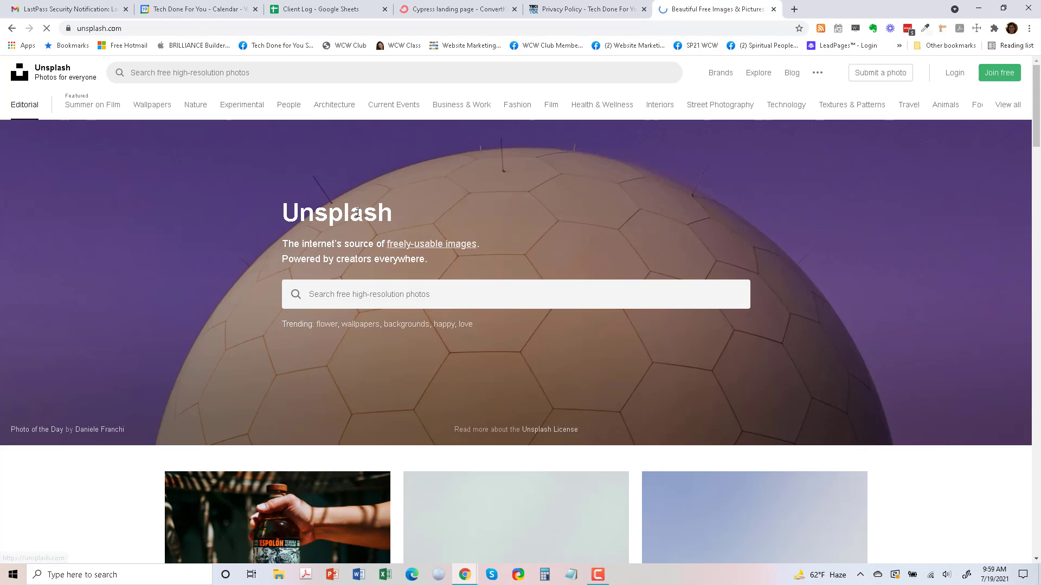
{"action": "left_click", "coordinate": [375, 297]}
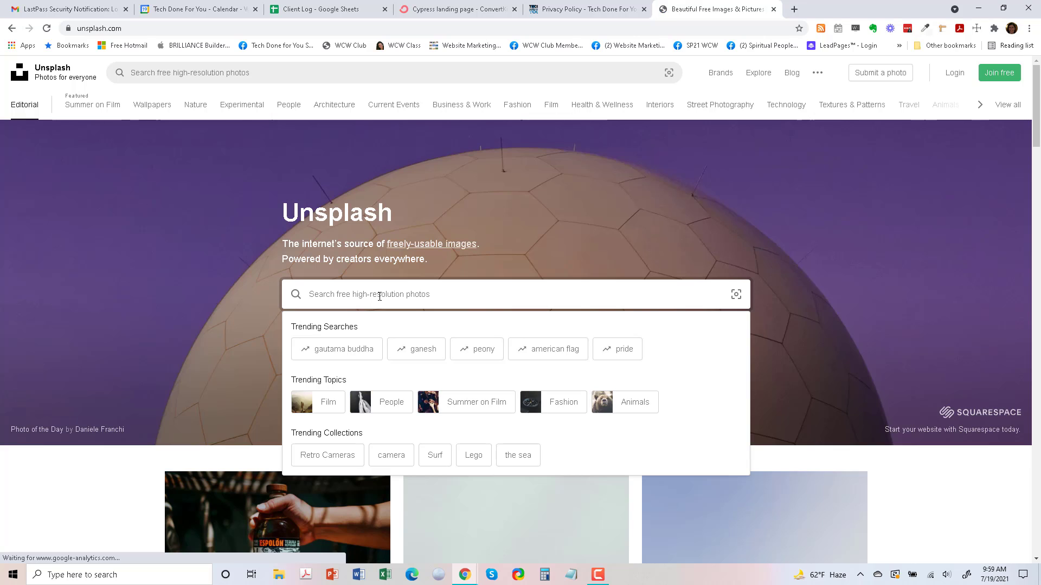
{"action": "type", "text": "fun"}
{"action": "key", "text": "Return"}
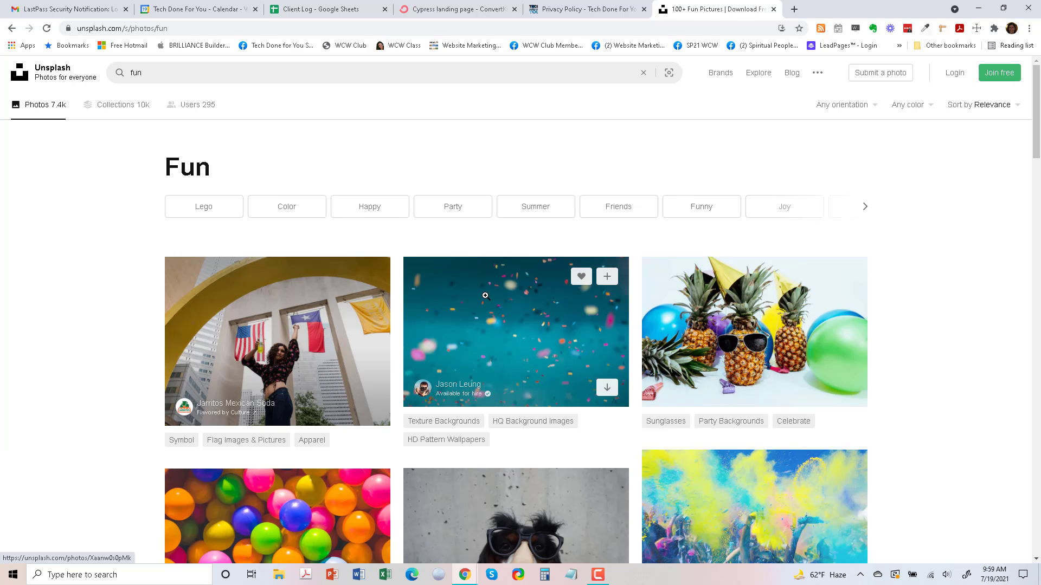
Look through the "fun" photo results for an image that suits the landing page
{"action": "scroll", "coordinate": [707, 308], "scroll_direction": "down", "scroll_amount": 3}
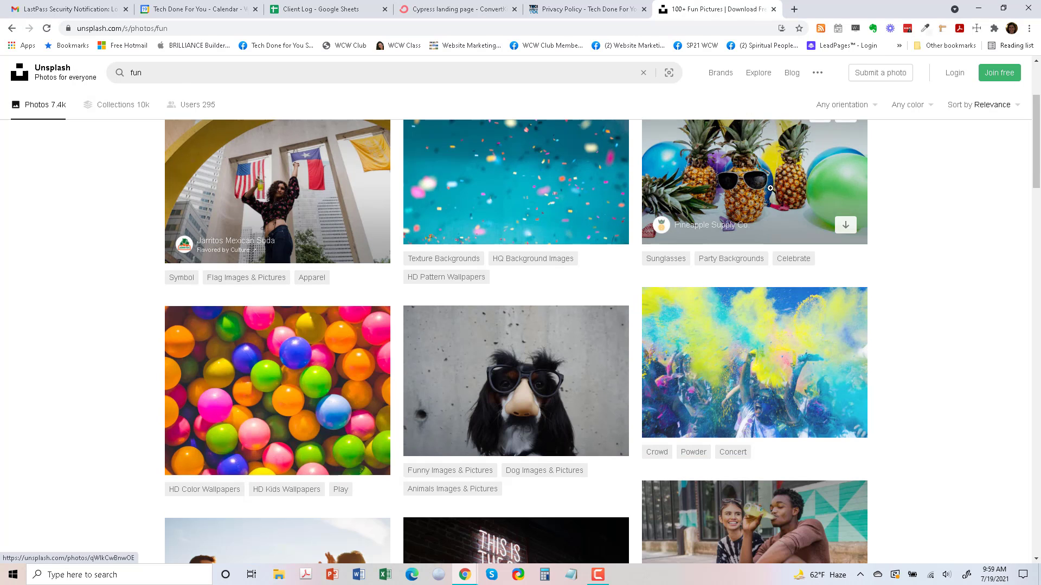
{"action": "scroll", "coordinate": [580, 308], "scroll_direction": "down", "scroll_amount": 1}
{"action": "scroll", "coordinate": [580, 308], "scroll_direction": "down", "scroll_amount": 4}
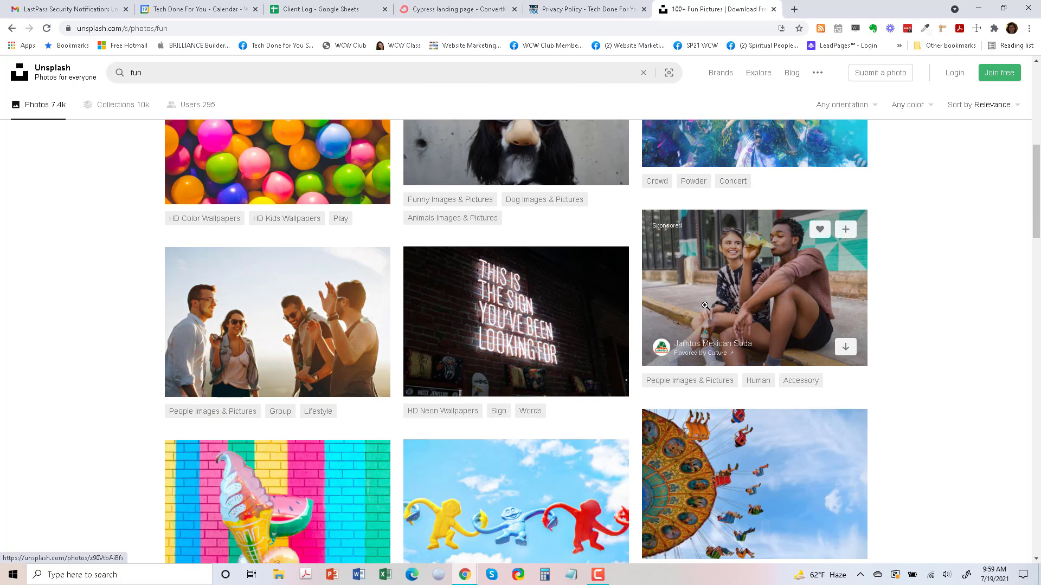
{"action": "scroll", "coordinate": [758, 306], "scroll_direction": "down", "scroll_amount": 7}
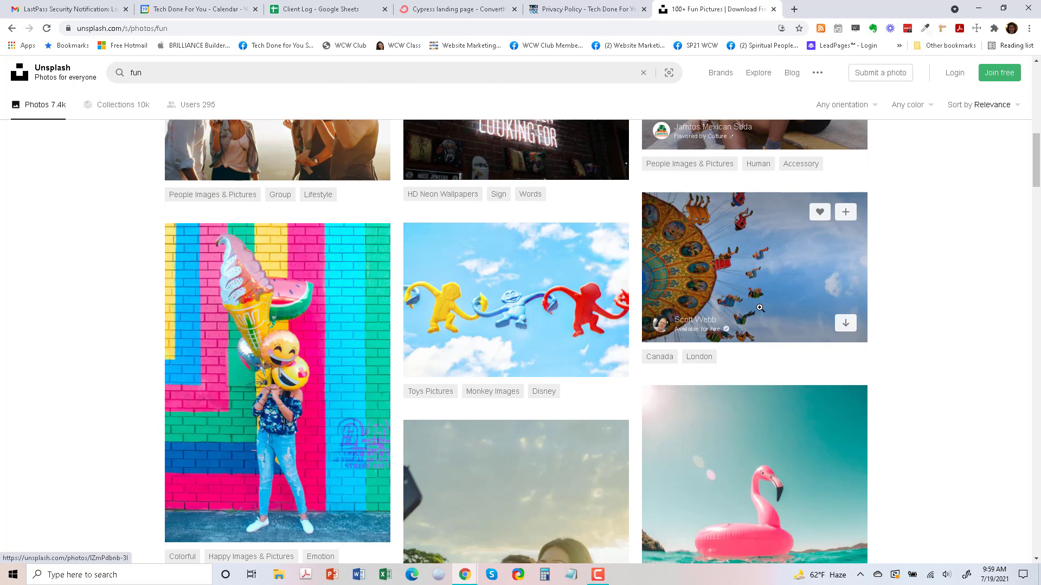
{"action": "scroll", "coordinate": [760, 308], "scroll_direction": "down", "scroll_amount": 4}
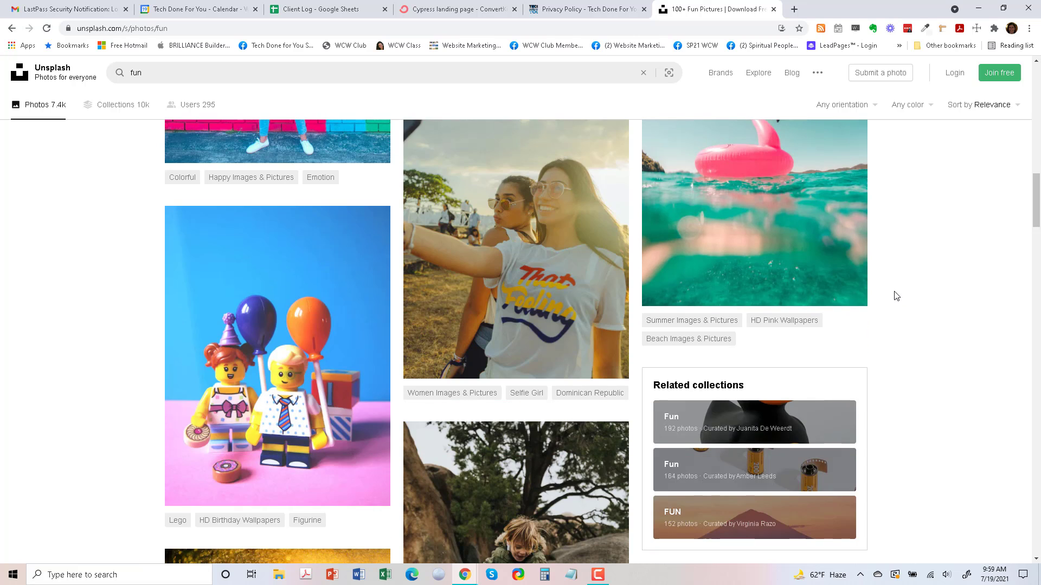
{"action": "scroll", "coordinate": [889, 295], "scroll_direction": "down", "scroll_amount": 4}
{"action": "scroll", "coordinate": [887, 293], "scroll_direction": "down", "scroll_amount": 1}
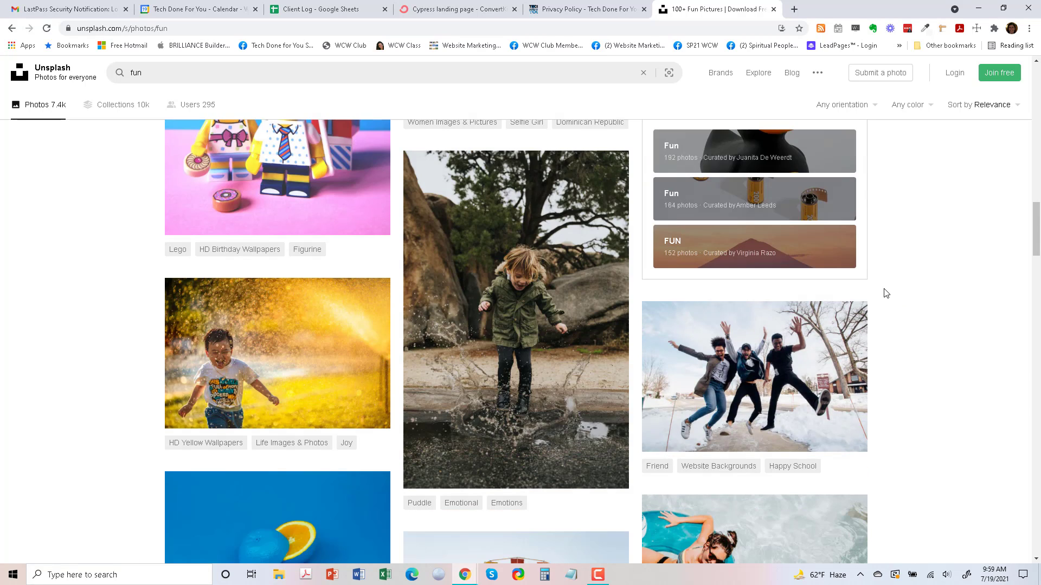
{"action": "scroll", "coordinate": [887, 293], "scroll_direction": "down", "scroll_amount": 2}
{"action": "scroll", "coordinate": [885, 293], "scroll_direction": "down", "scroll_amount": 6}
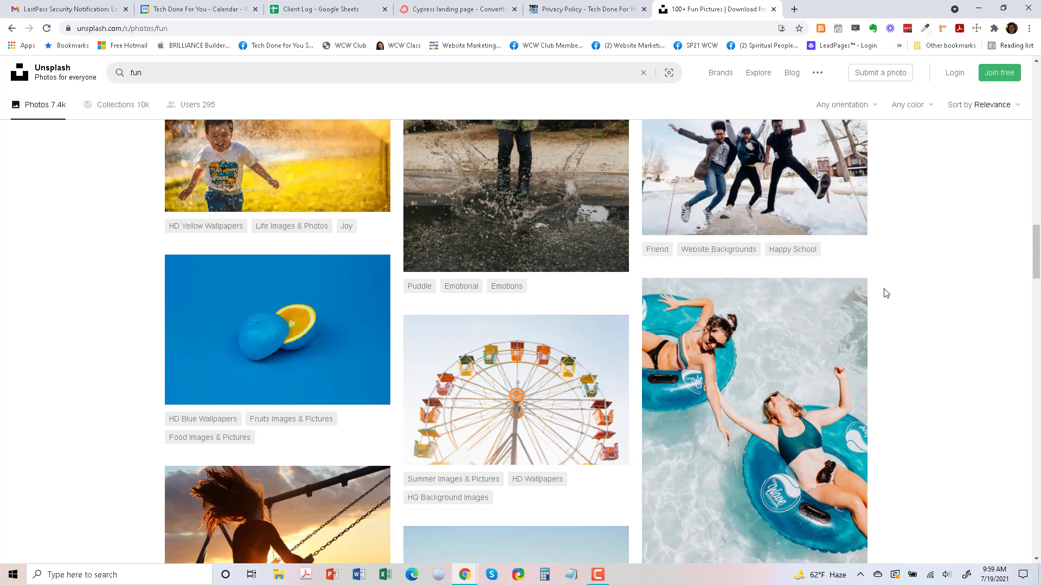
{"action": "scroll", "coordinate": [781, 304], "scroll_direction": "down", "scroll_amount": 6}
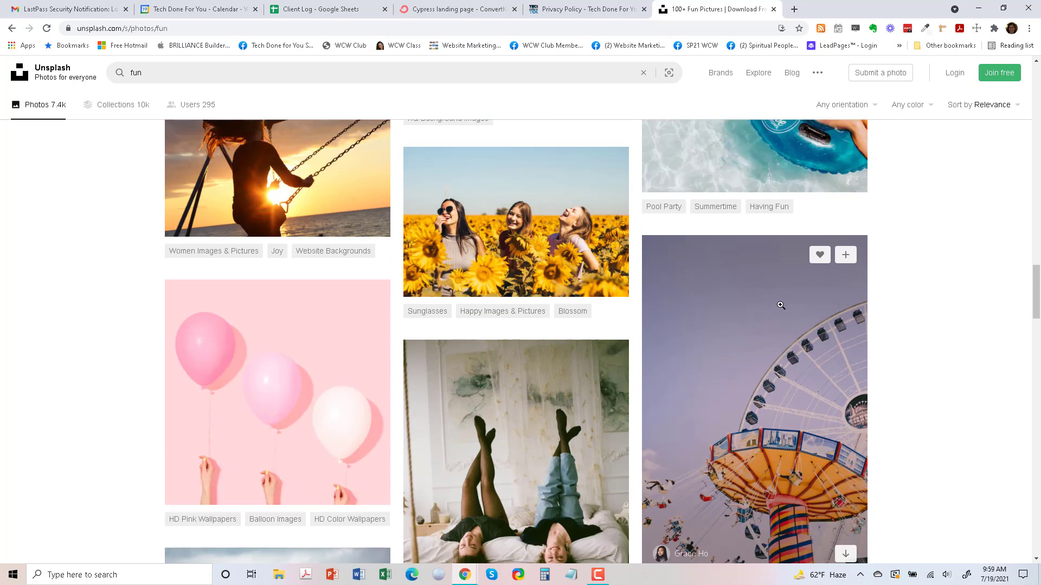
{"action": "scroll", "coordinate": [779, 306], "scroll_direction": "down", "scroll_amount": 12}
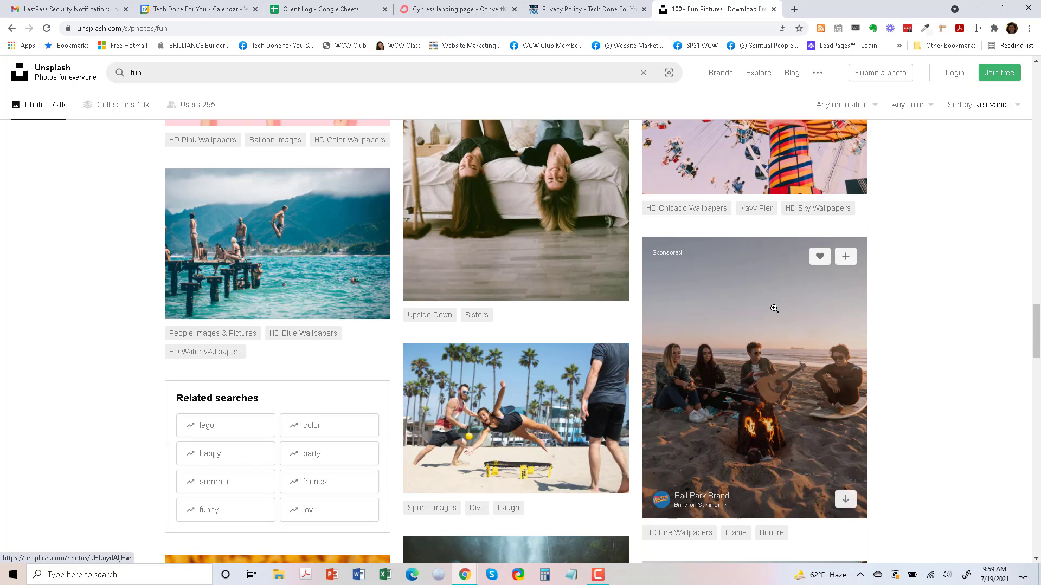
{"action": "scroll", "coordinate": [774, 308], "scroll_direction": "down", "scroll_amount": 7}
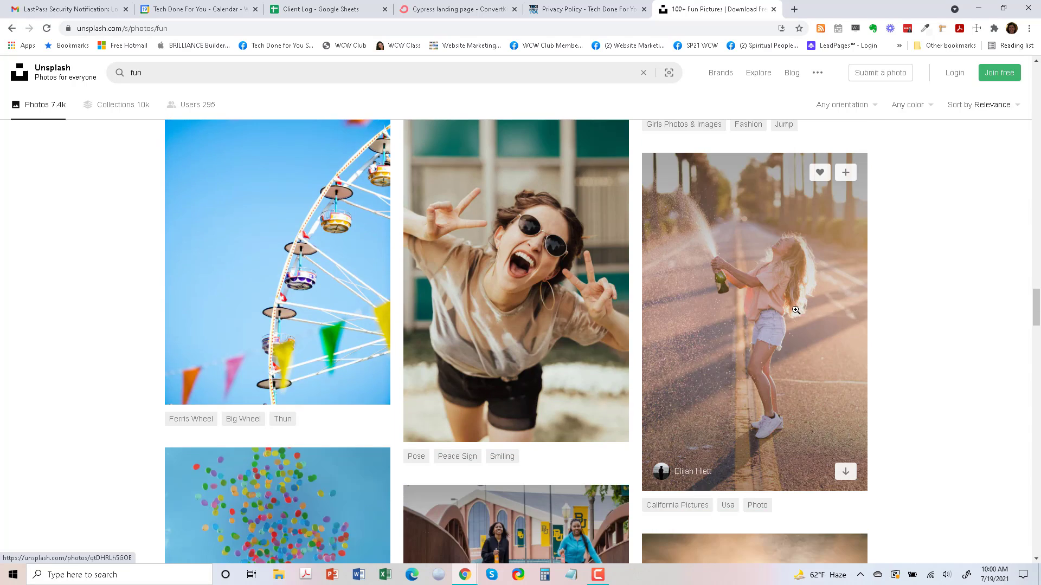
{"action": "scroll", "coordinate": [810, 308], "scroll_direction": "down", "scroll_amount": 3}
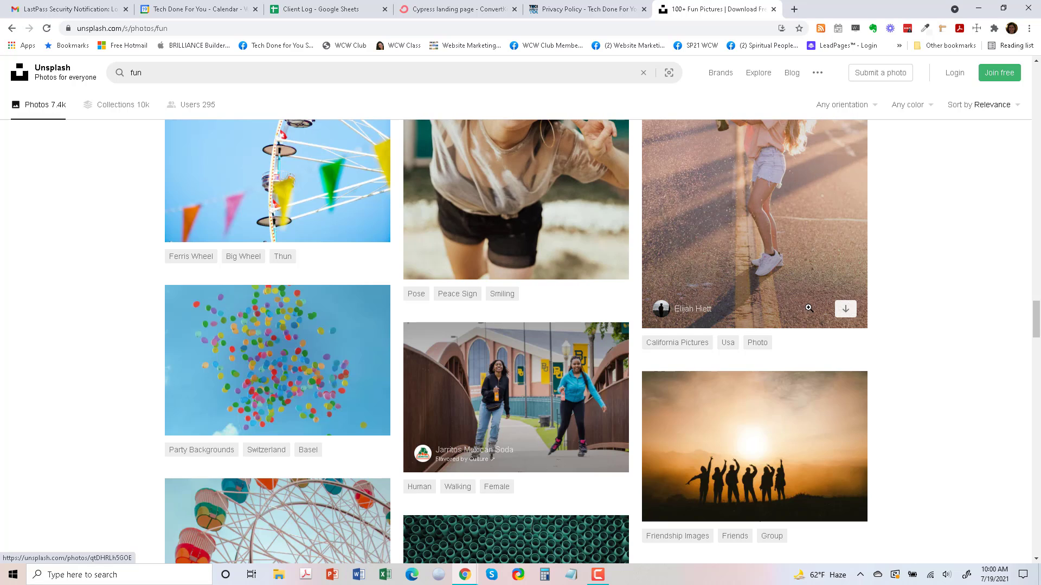
{"action": "scroll", "coordinate": [808, 308], "scroll_direction": "up", "scroll_amount": 4}
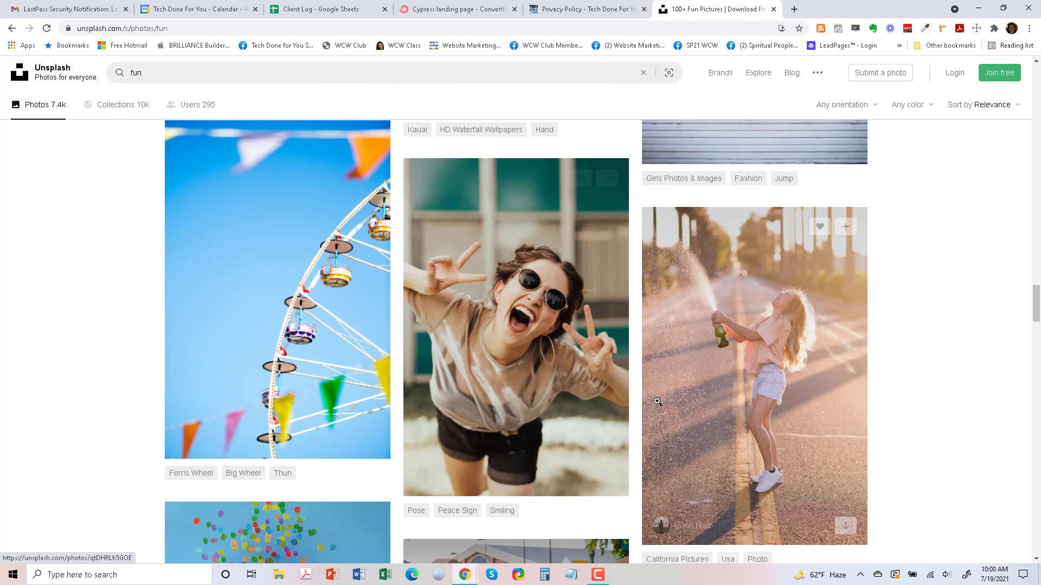
Find the photo of the laughing woman lying on the ground in the "fun" results and download it
{"action": "scroll", "coordinate": [658, 402], "scroll_direction": "down", "scroll_amount": 15}
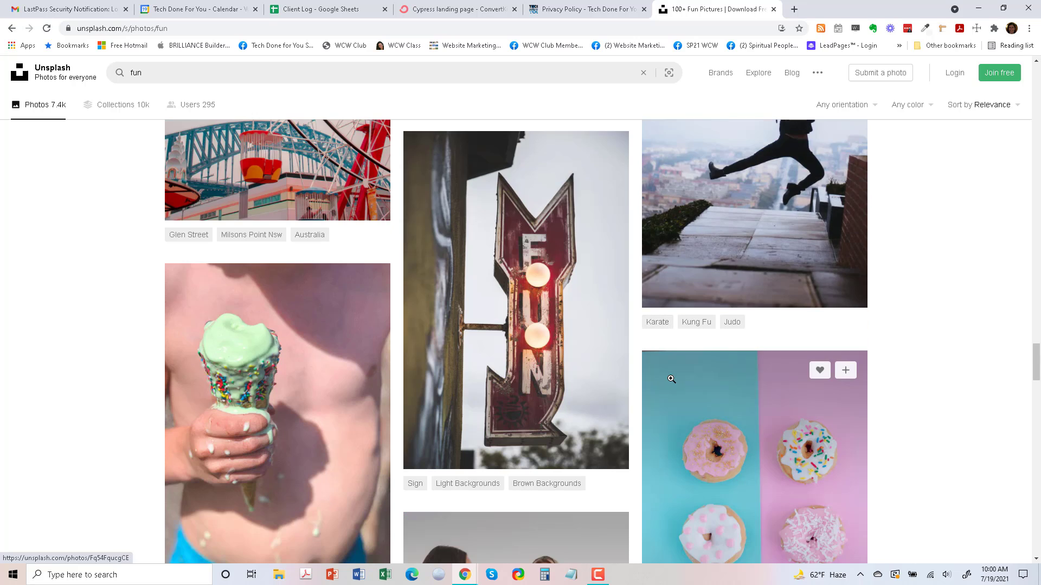
{"action": "scroll", "coordinate": [671, 379], "scroll_direction": "down", "scroll_amount": 9}
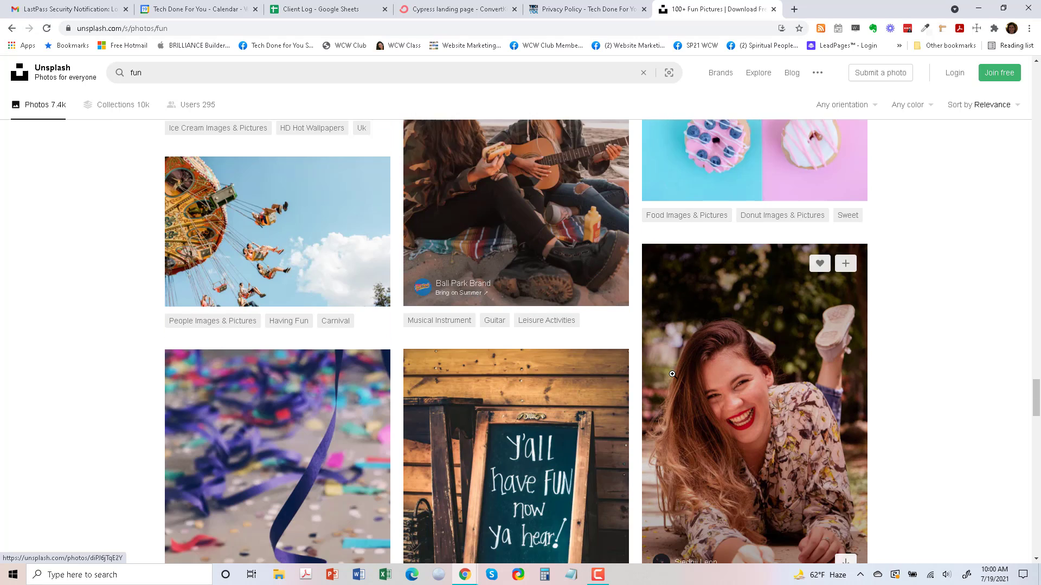
{"action": "scroll", "coordinate": [672, 374], "scroll_direction": "down", "scroll_amount": 2}
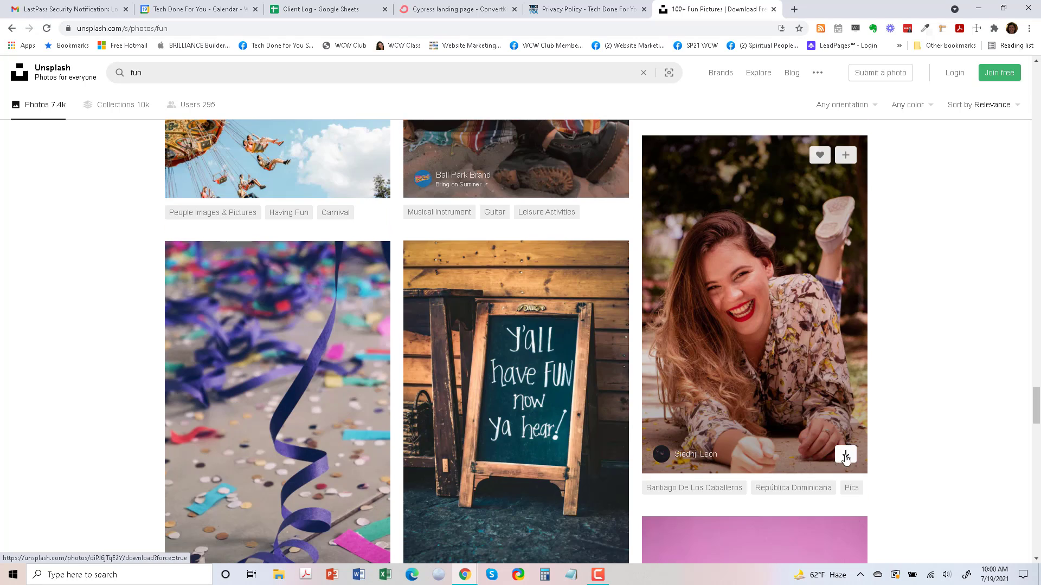
{"action": "left_click", "coordinate": [843, 458]}
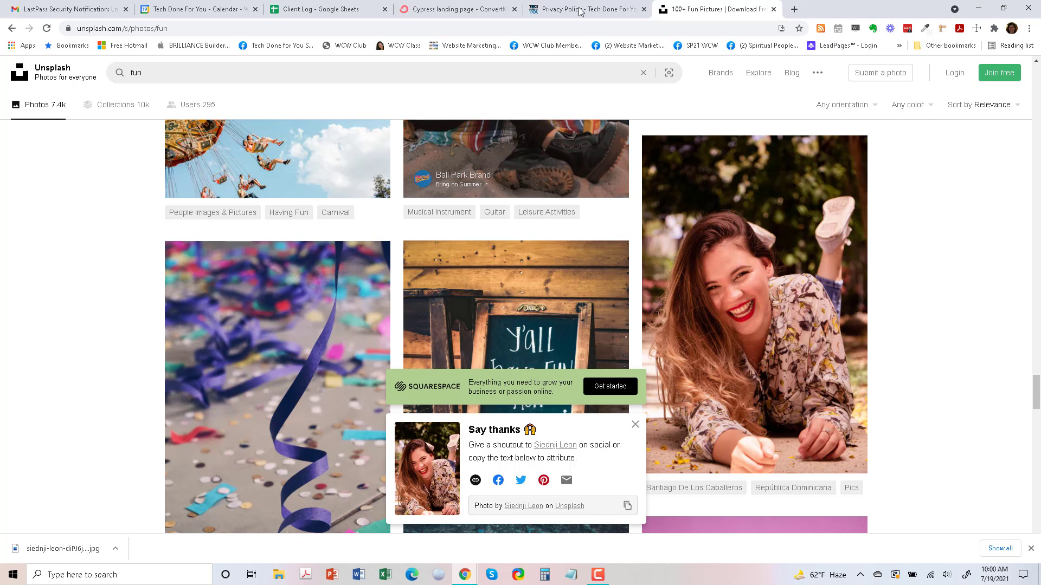
Return to the landing page editor, start replacing the page's image with an upload and browse to the Downloads folder
{"action": "left_click", "coordinate": [441, 10]}
{"action": "left_click", "coordinate": [524, 309]}
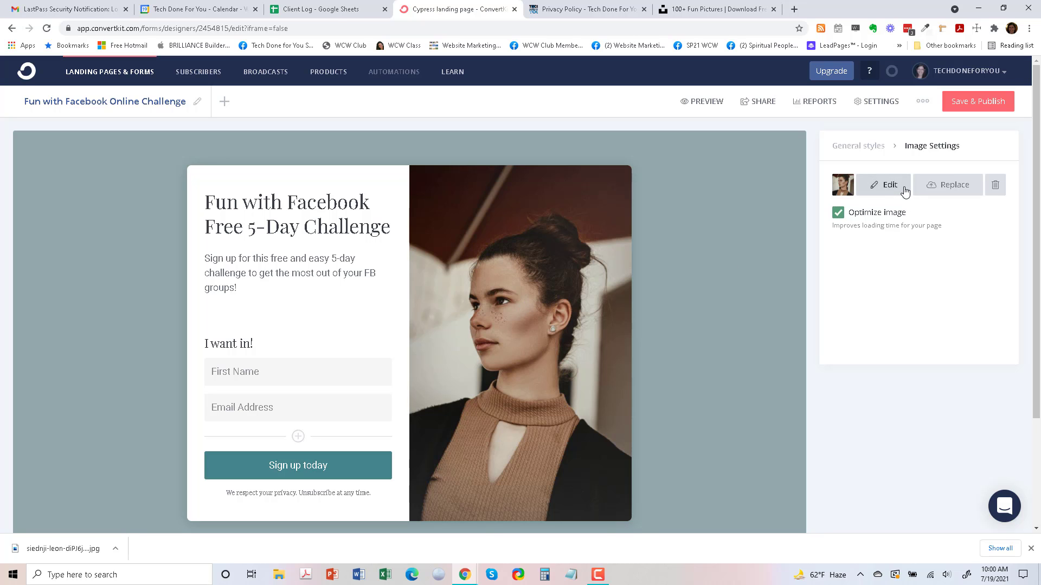
{"action": "left_click", "coordinate": [958, 186]}
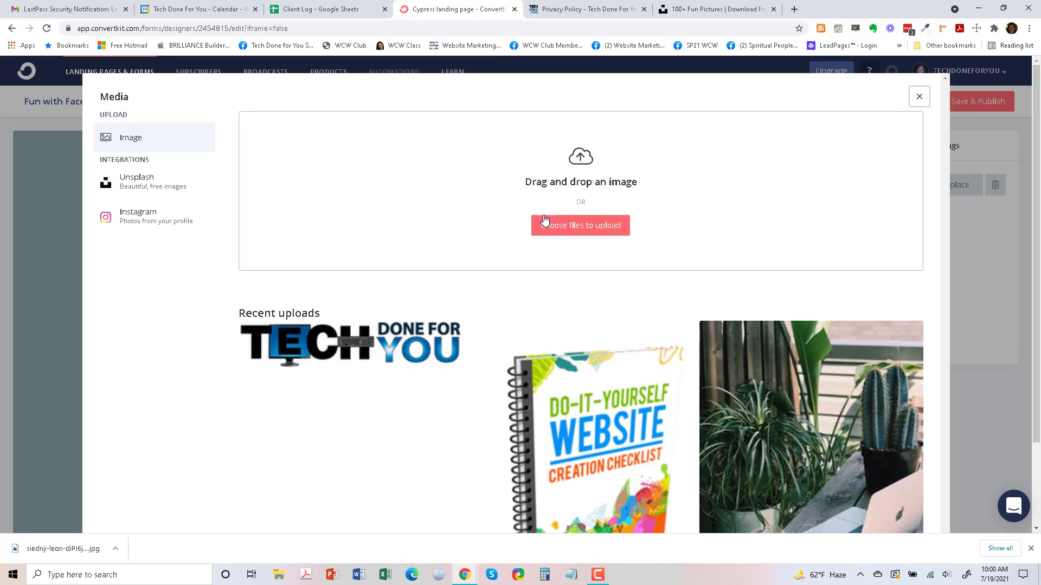
{"action": "left_click", "coordinate": [578, 226]}
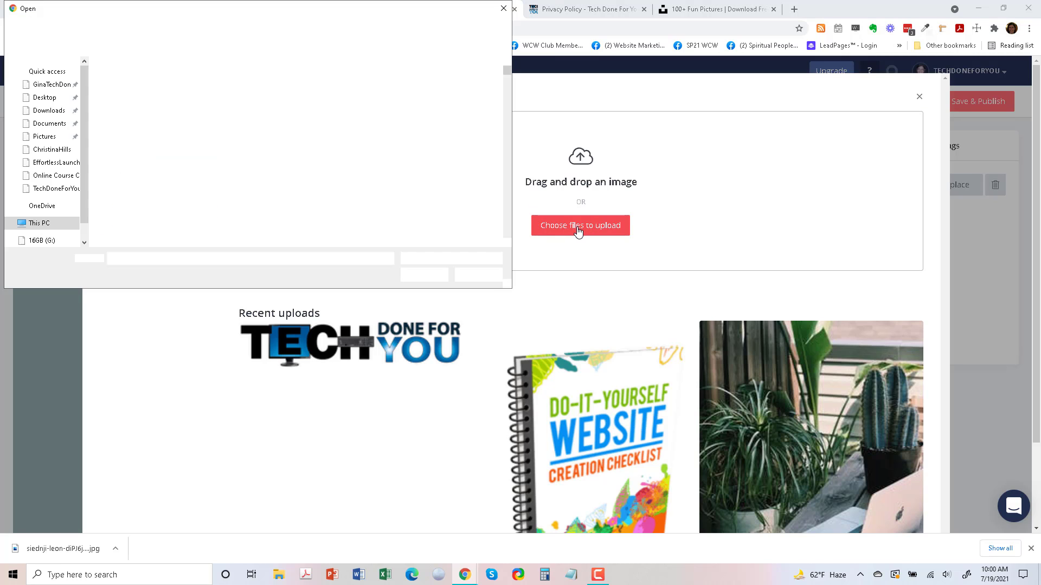
{"action": "left_click", "coordinate": [49, 110]}
Rename the downloaded photo so its file name ends in "girlhavingfun" and upload it as the landing page image
{"action": "left_click", "coordinate": [163, 94]}
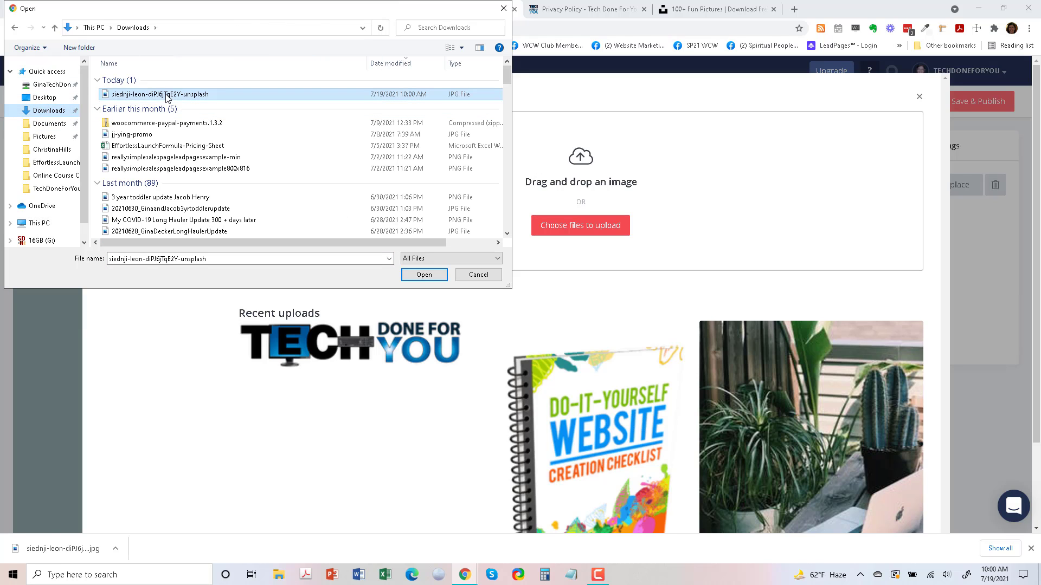
{"action": "left_click", "coordinate": [217, 96]}
{"action": "left_click_drag", "start_coordinate": [217, 95], "coordinate": [164, 96]}
{"action": "type", "text": "fu"}
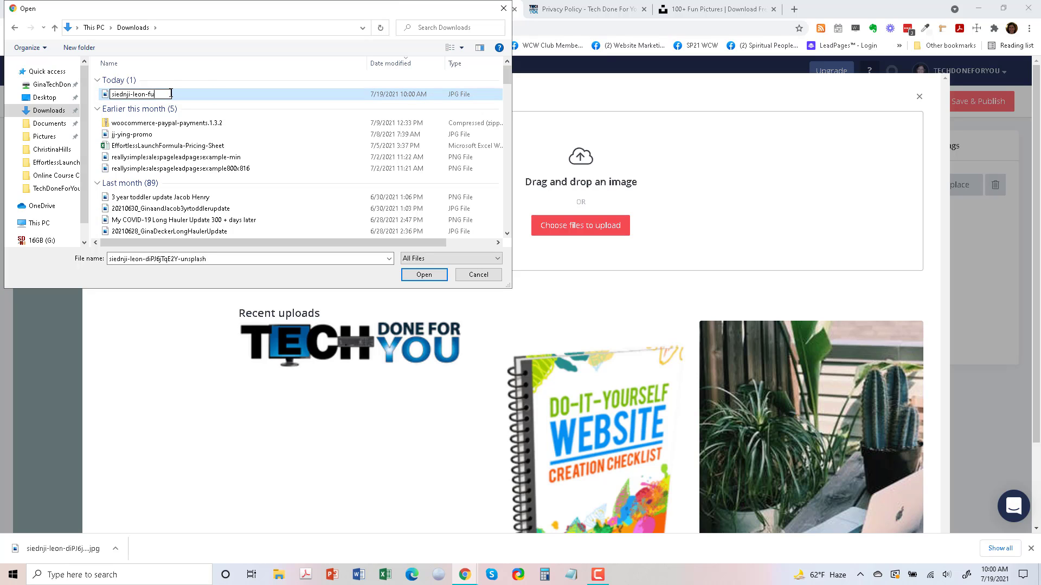
{"action": "key", "text": "BackSpace"}
{"action": "key", "text": "BackSpace"}
{"action": "type", "text": "girlhavingfun"}
{"action": "key", "text": "Return"}
{"action": "left_click", "coordinate": [165, 95]}
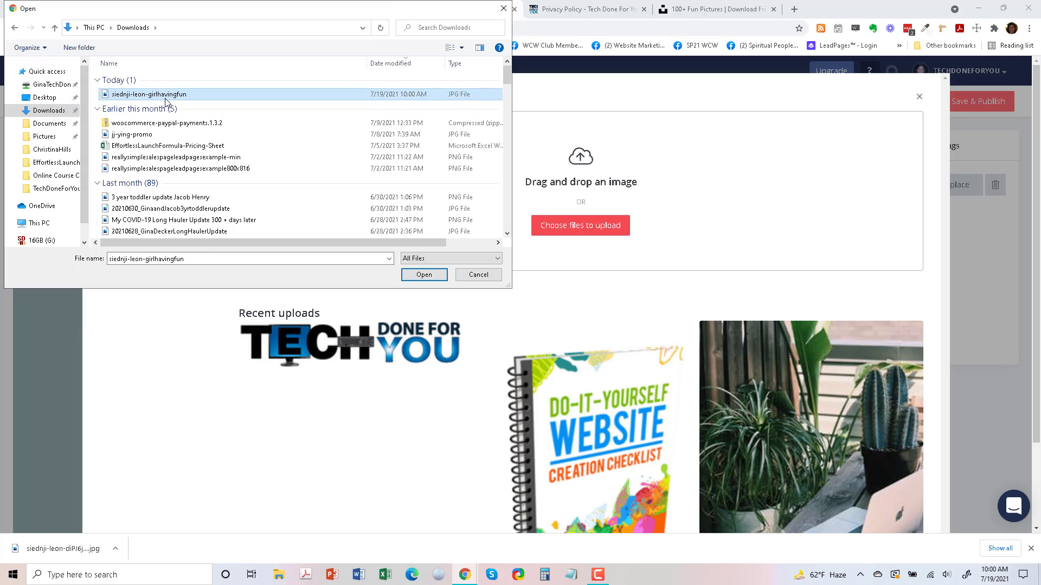
{"action": "left_click", "coordinate": [424, 275]}
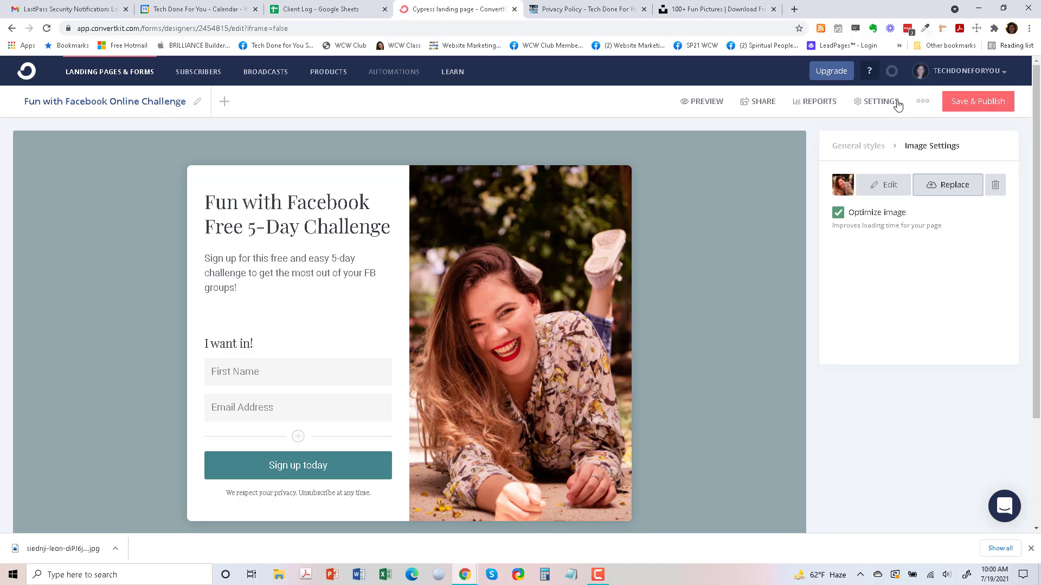
Open the landing page settings and review the external redirect, success message and domain name options
{"action": "left_click", "coordinate": [873, 107]}
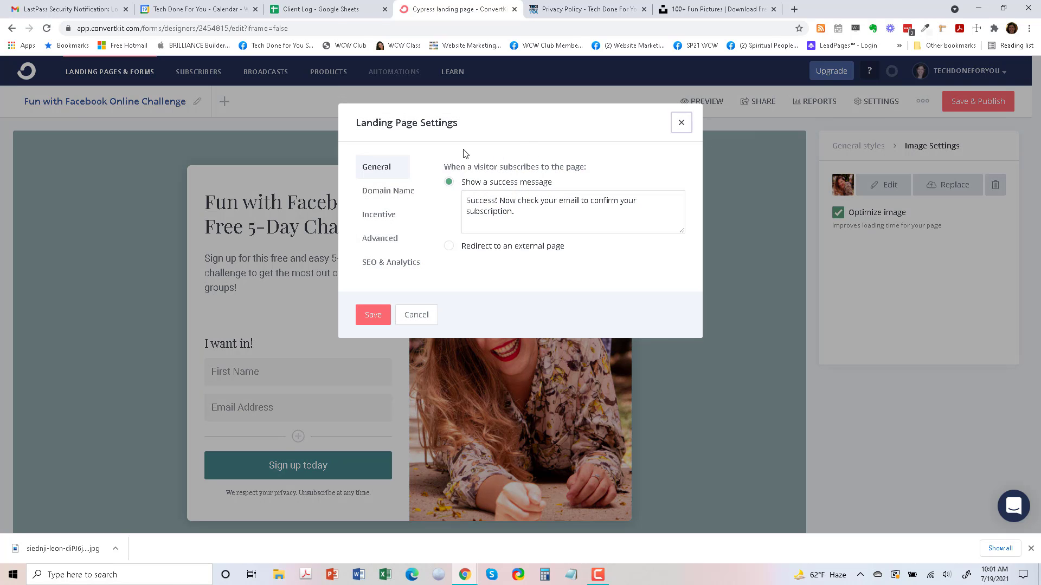
{"action": "left_click", "coordinate": [450, 249]}
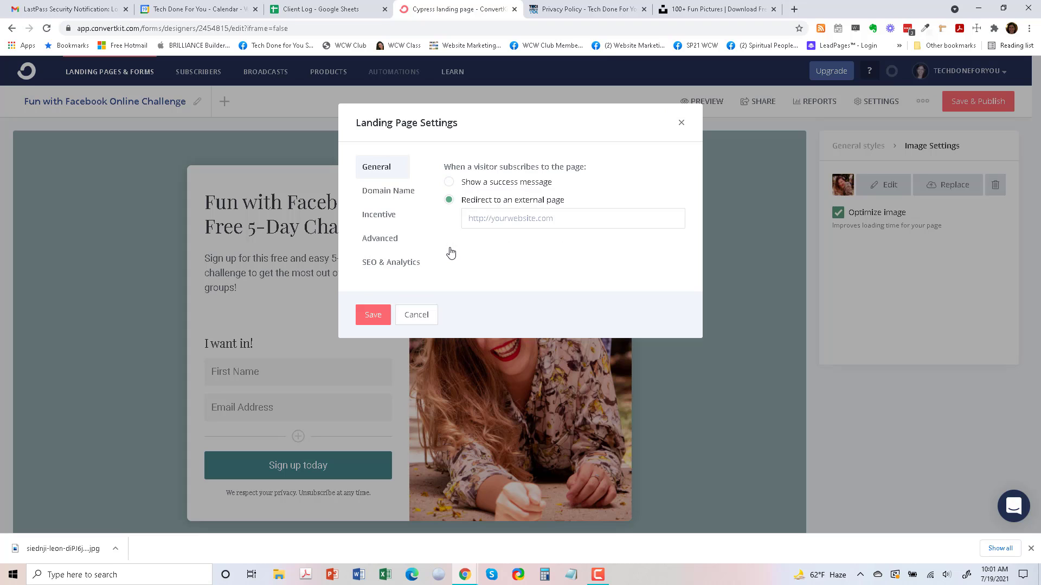
{"action": "left_click", "coordinate": [449, 182]}
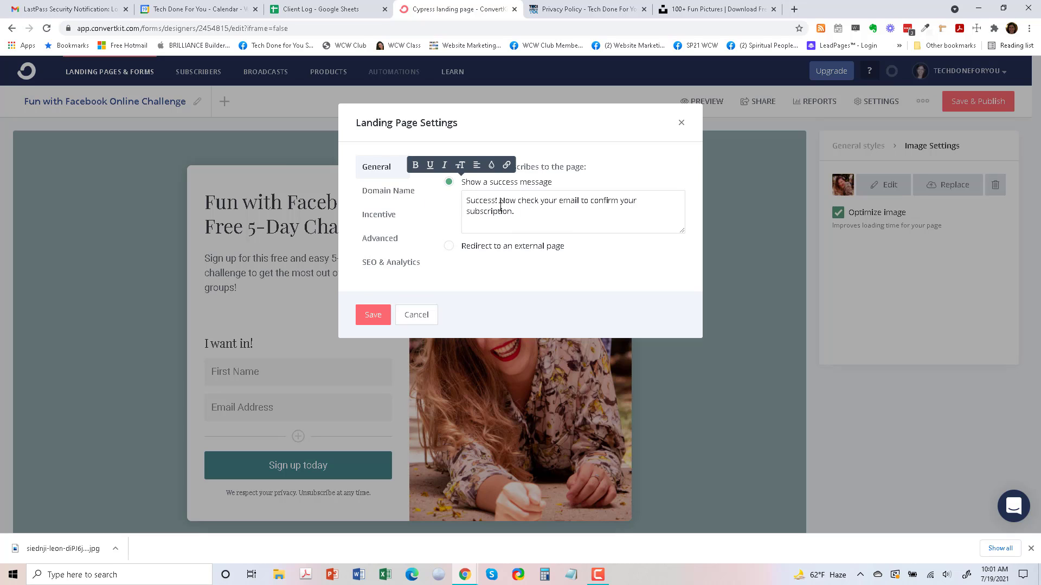
{"action": "left_click", "coordinate": [396, 195]}
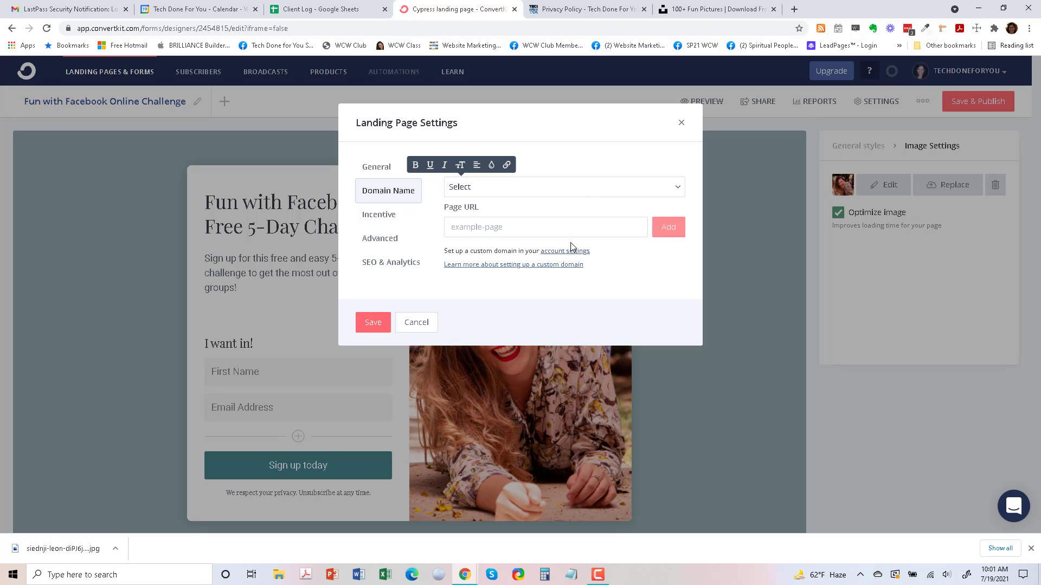
Turn off the incentive email and enable "Send subscriber to thank you page" in the landing page settings
{"action": "left_click", "coordinate": [394, 218]}
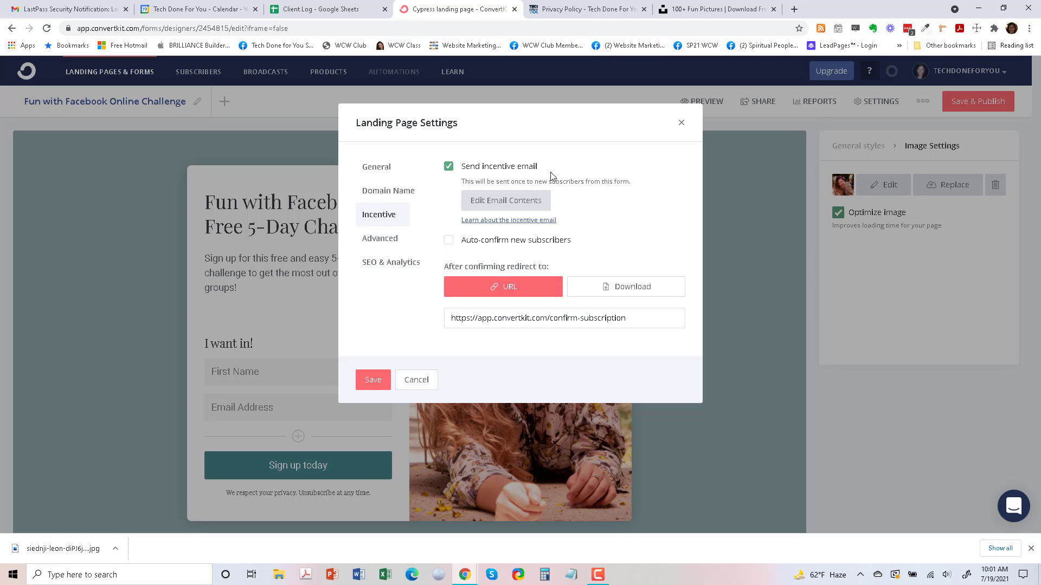
{"action": "left_click", "coordinate": [449, 167]}
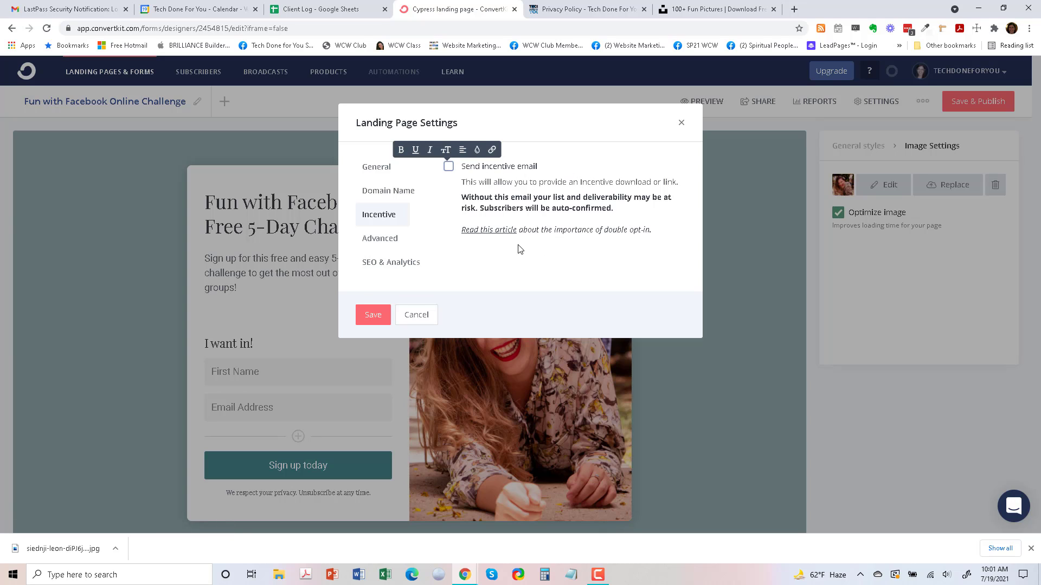
{"action": "left_click", "coordinate": [381, 244]}
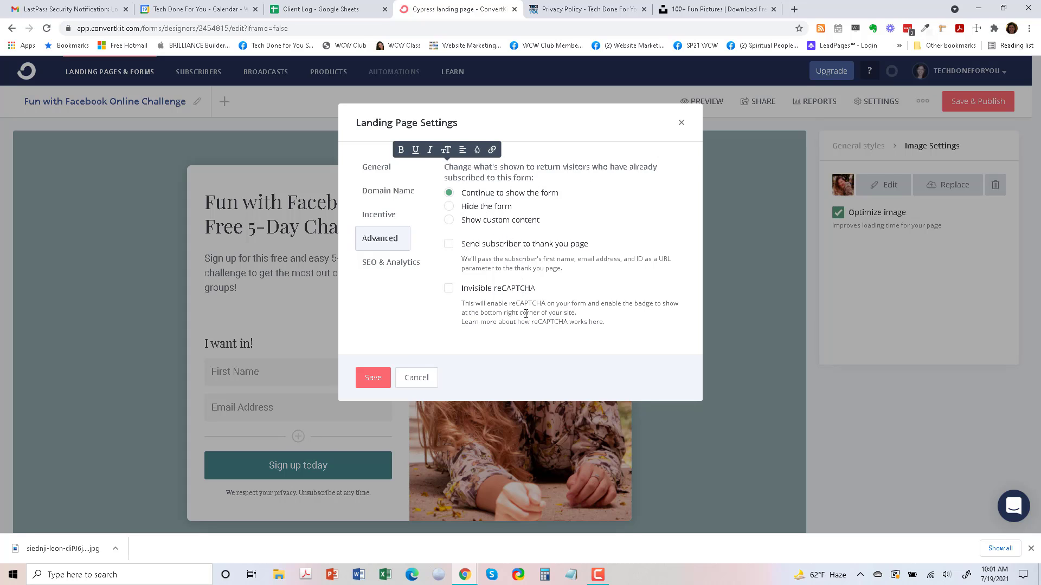
{"action": "left_click", "coordinate": [448, 244]}
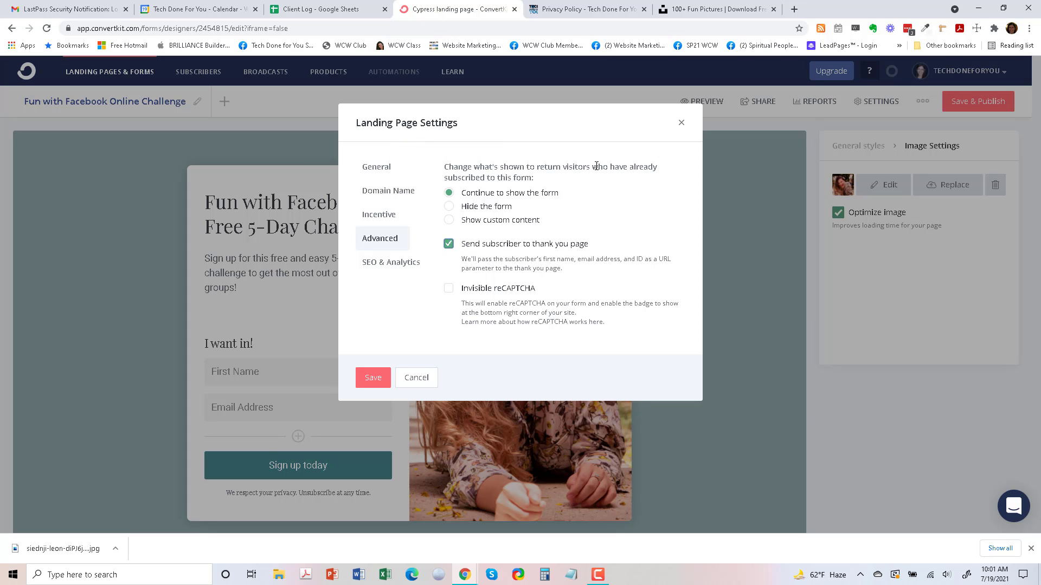
Set the landing page's SEO title to "Fun with Facebook Free 5-day Challenge"
{"action": "left_click", "coordinate": [397, 265]}
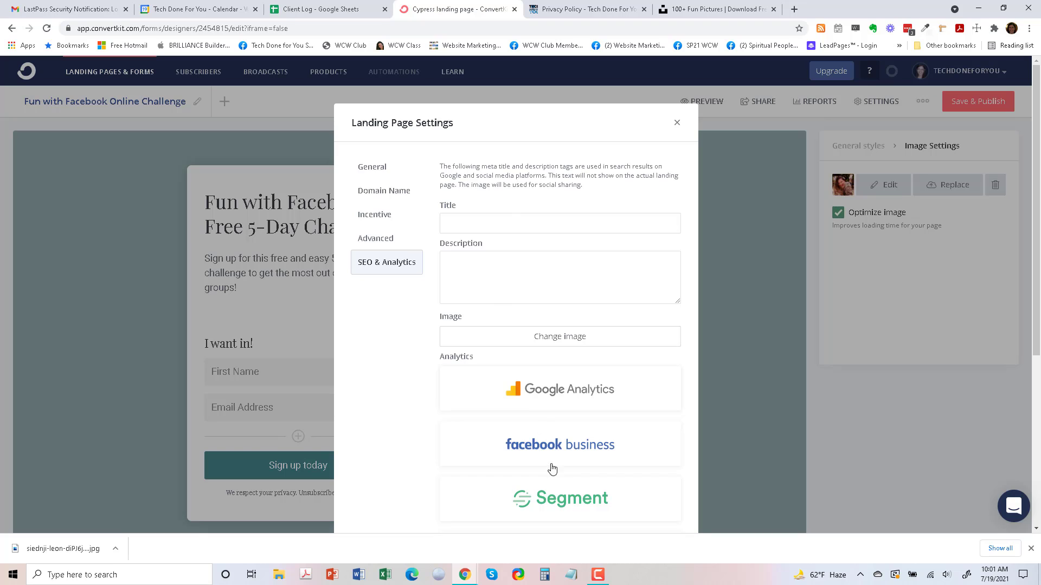
{"action": "left_click", "coordinate": [486, 226]}
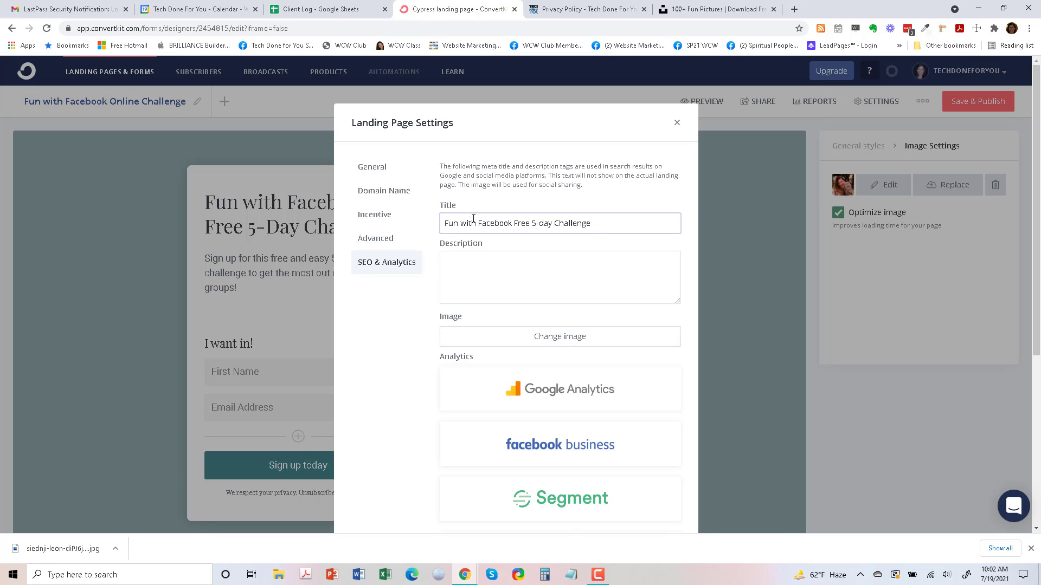
Change the success message to "Success! All set! Check your email for when the challenge starts." and save the settings
{"action": "left_click", "coordinate": [373, 167]}
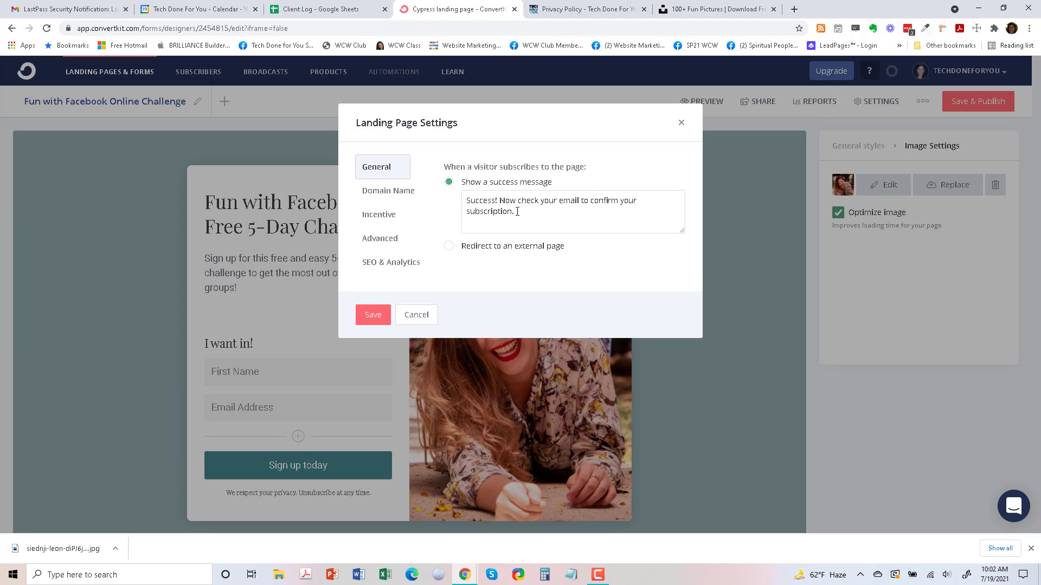
{"action": "mouse_move", "coordinate": [517, 212]}
{"action": "left_mouse_down"}
{"action": "mouse_move", "coordinate": [601, 187]}
{"action": "mouse_move", "coordinate": [502, 204]}
{"action": "left_mouse_up"}
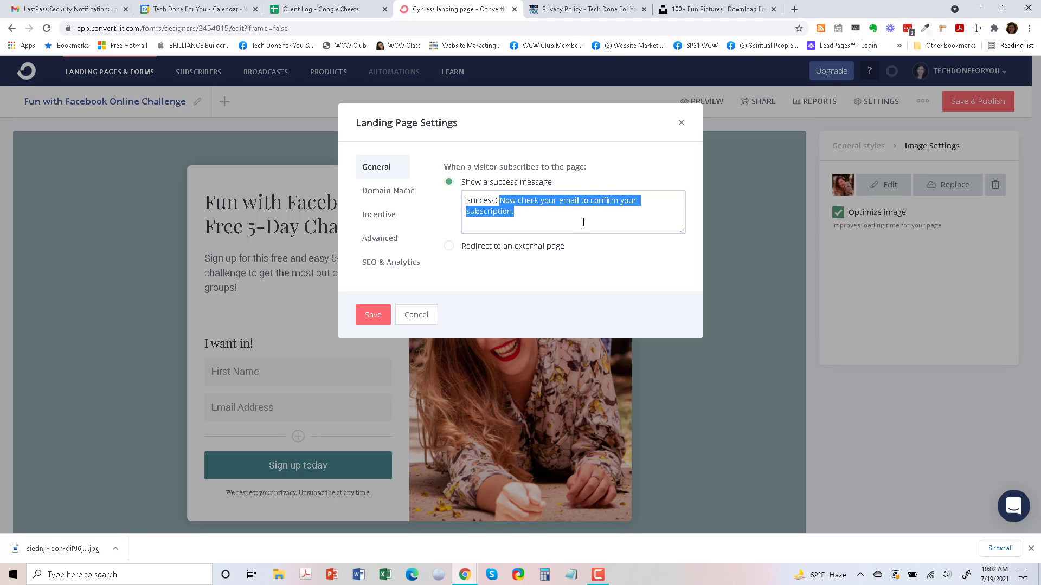
{"action": "type", "text": "All set! Check your email for"}
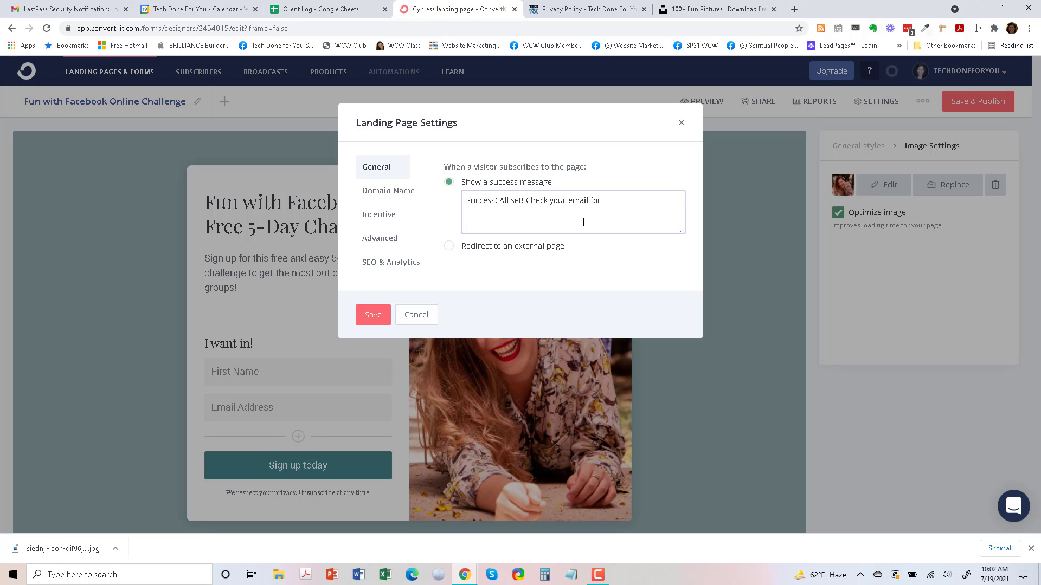
{"action": "type", "text": "when the challenge starts."}
{"action": "left_click", "coordinate": [373, 315]}
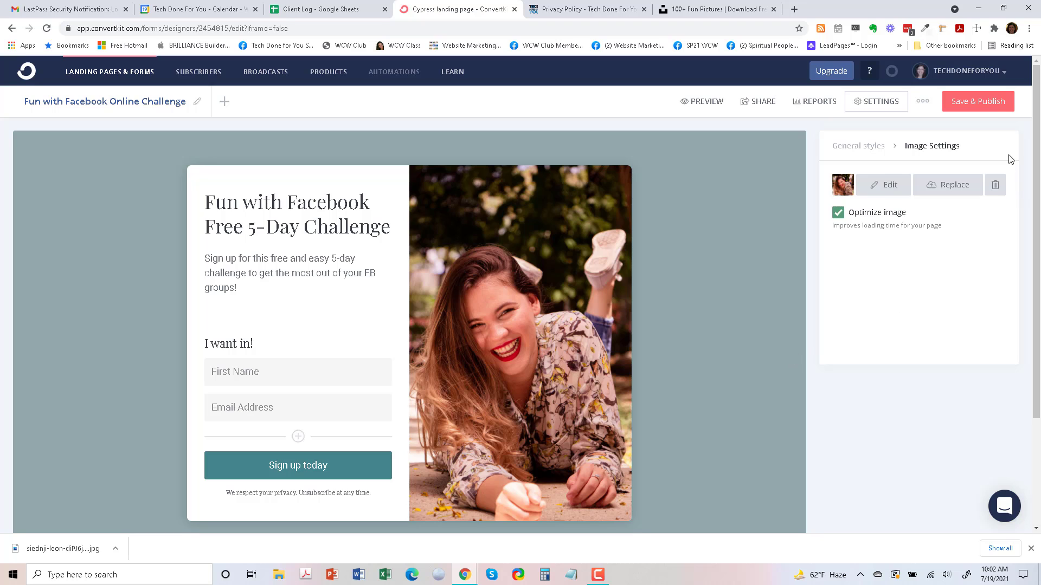
Save and publish the landing page, and open its copied share URL in a new browser tab
{"action": "left_click", "coordinate": [993, 108]}
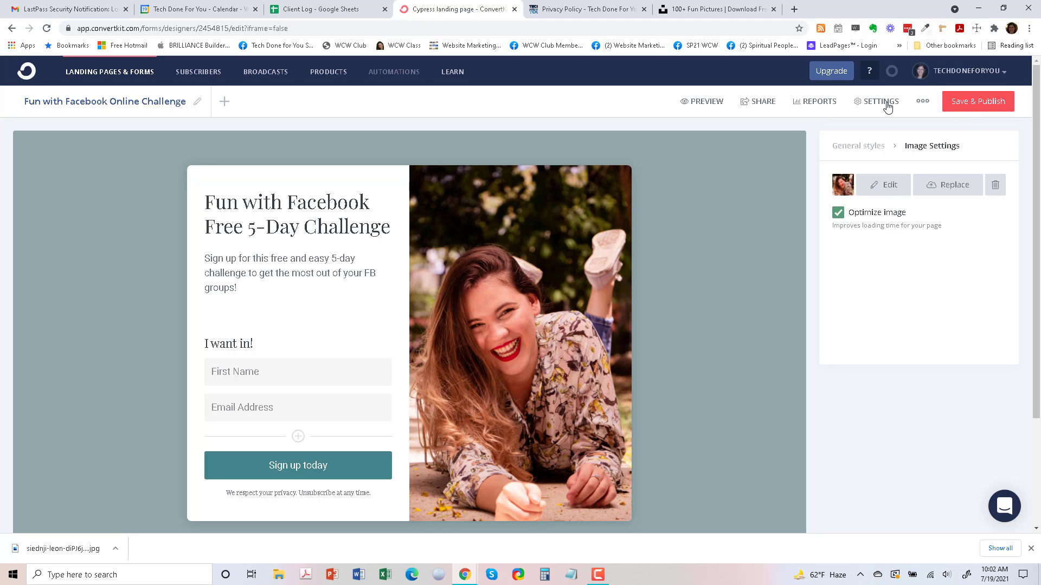
{"action": "left_click", "coordinate": [755, 101]}
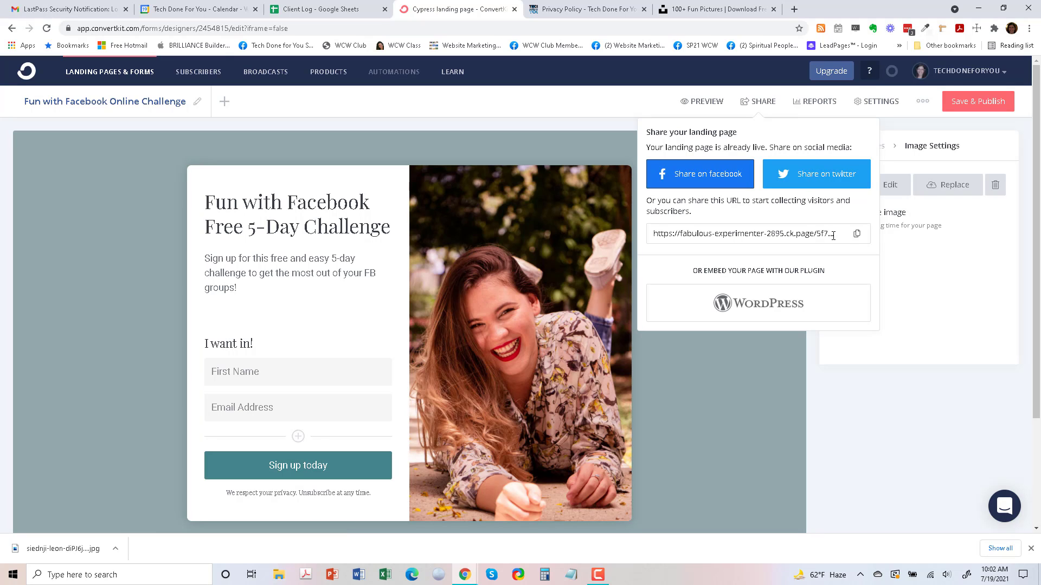
{"action": "left_click", "coordinate": [856, 235]}
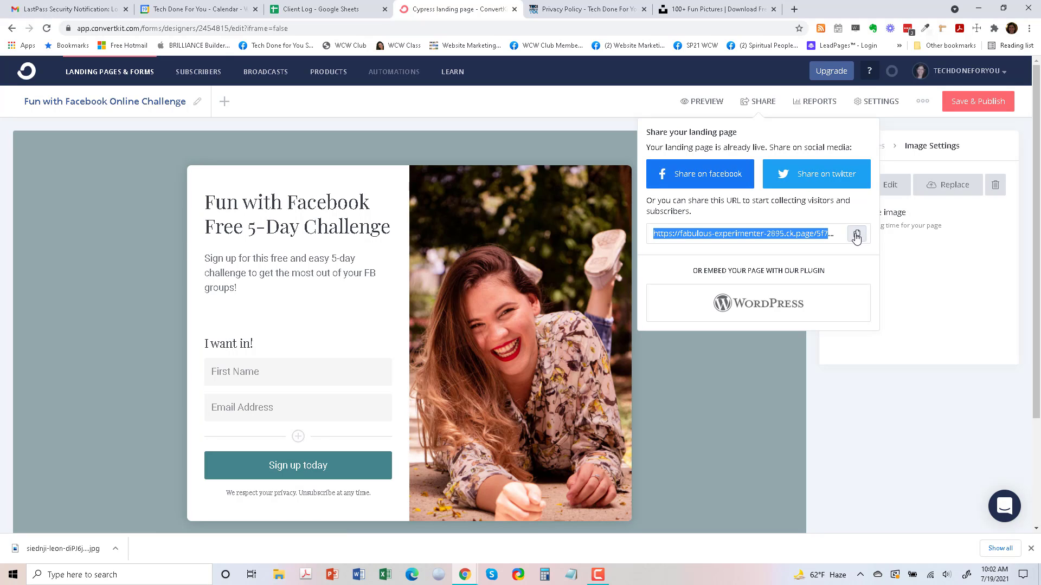
{"action": "left_click", "coordinate": [794, 10]}
{"action": "key", "text": "ctrl+v"}
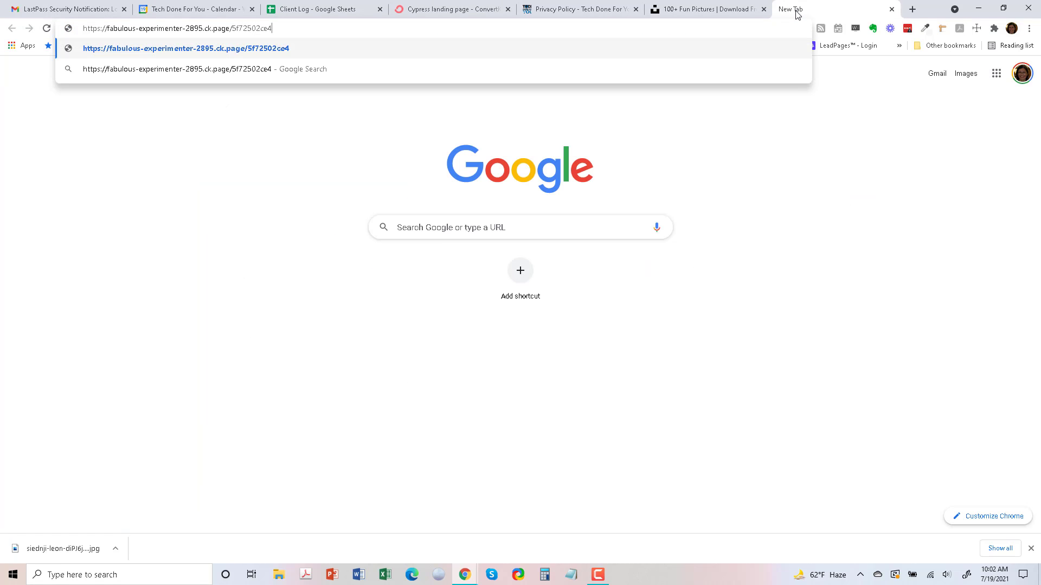
{"action": "key", "text": "Return"}
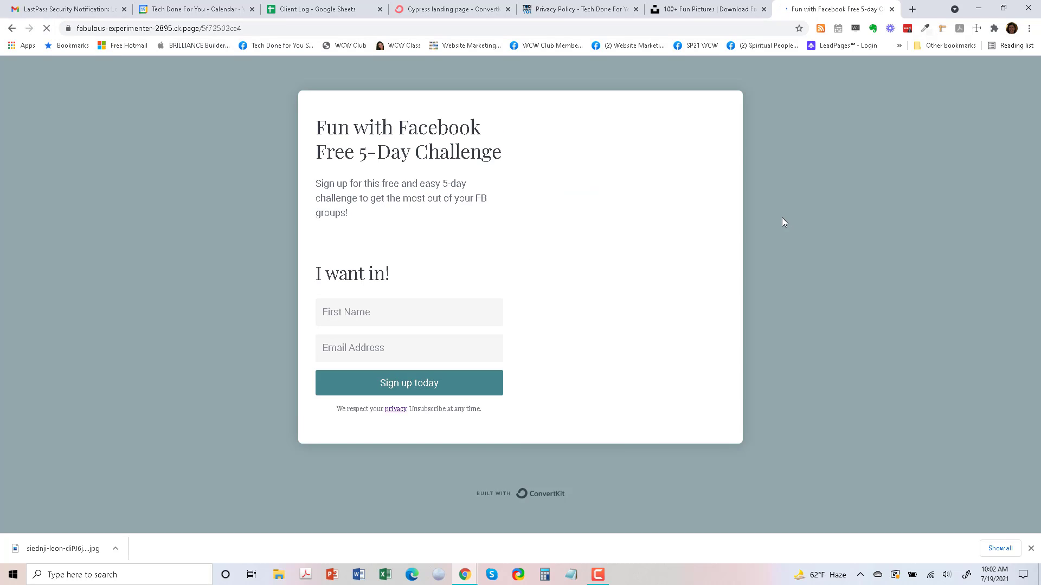
Test the live sign-up form by submitting the saved first name and email address, and return to the editor
{"action": "left_click", "coordinate": [385, 311]}
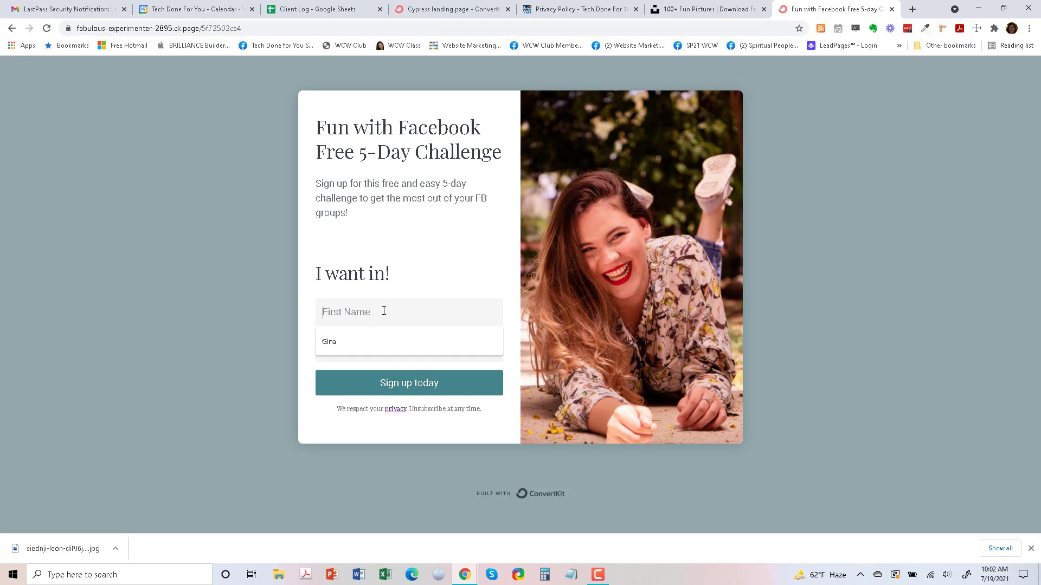
{"action": "left_click", "coordinate": [333, 347]}
{"action": "left_click", "coordinate": [353, 349]}
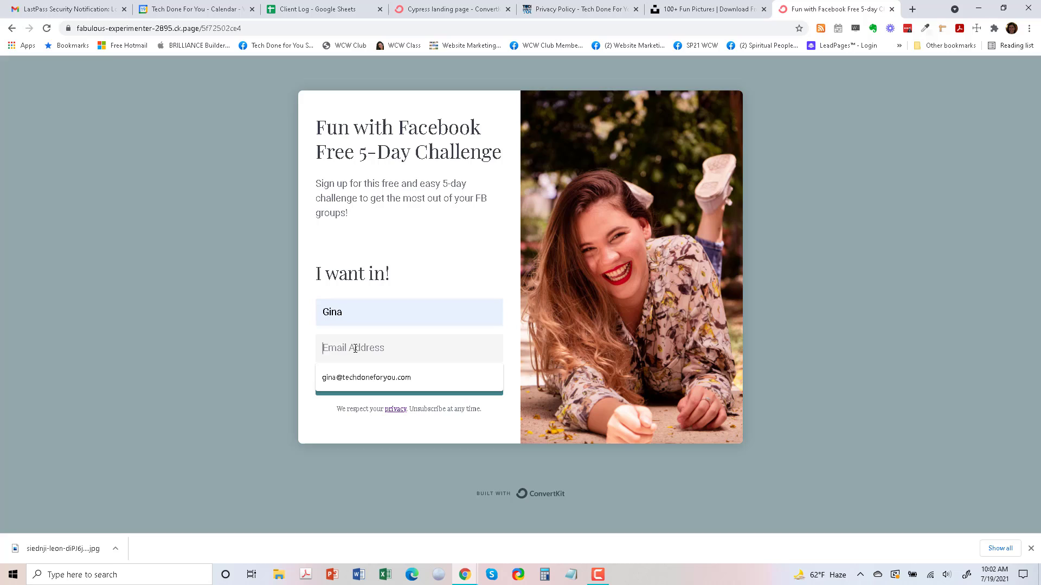
{"action": "left_click", "coordinate": [356, 380]}
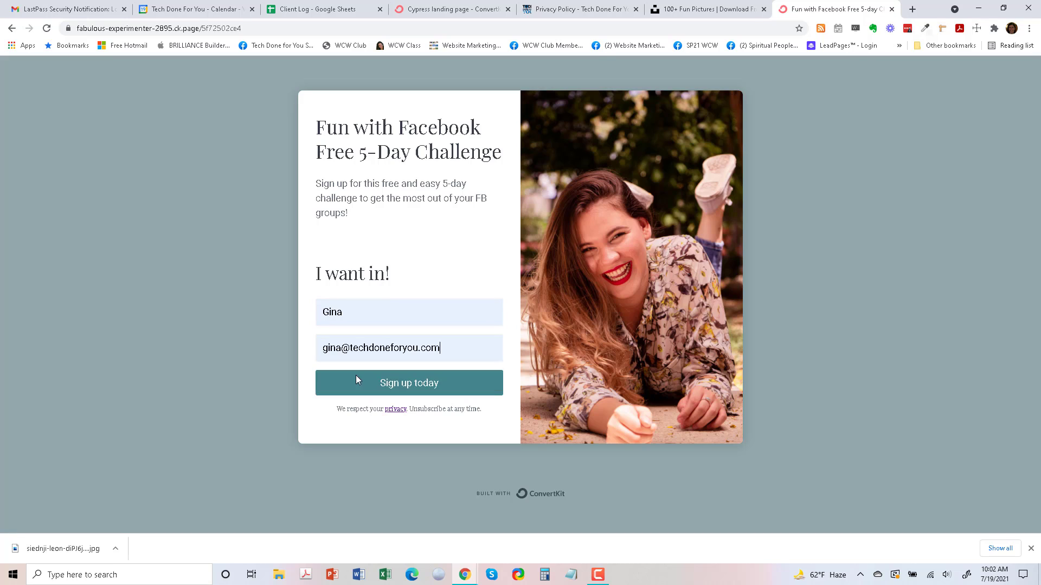
{"action": "left_click", "coordinate": [408, 390]}
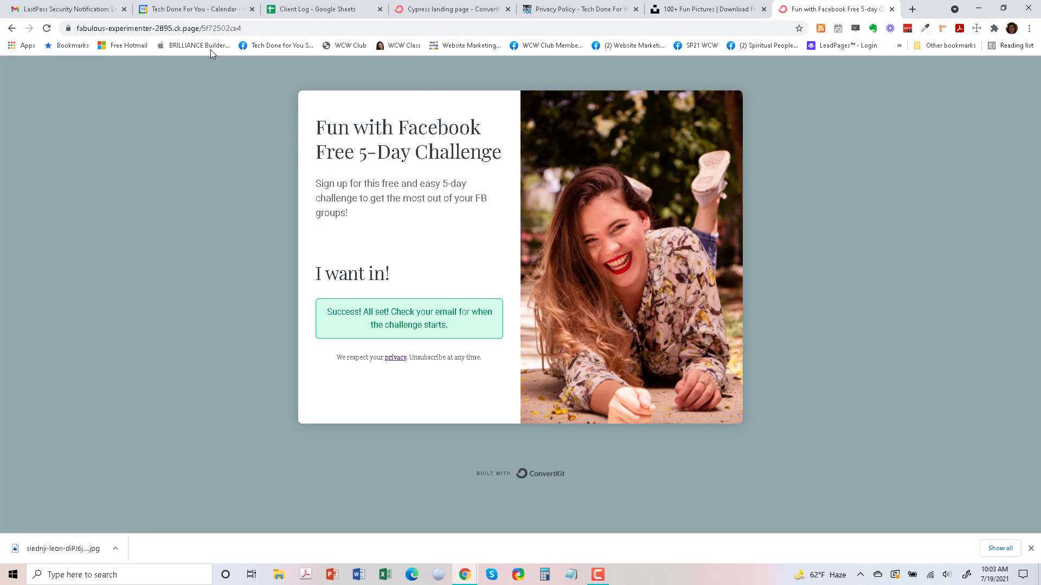
{"action": "left_click", "coordinate": [419, 10]}
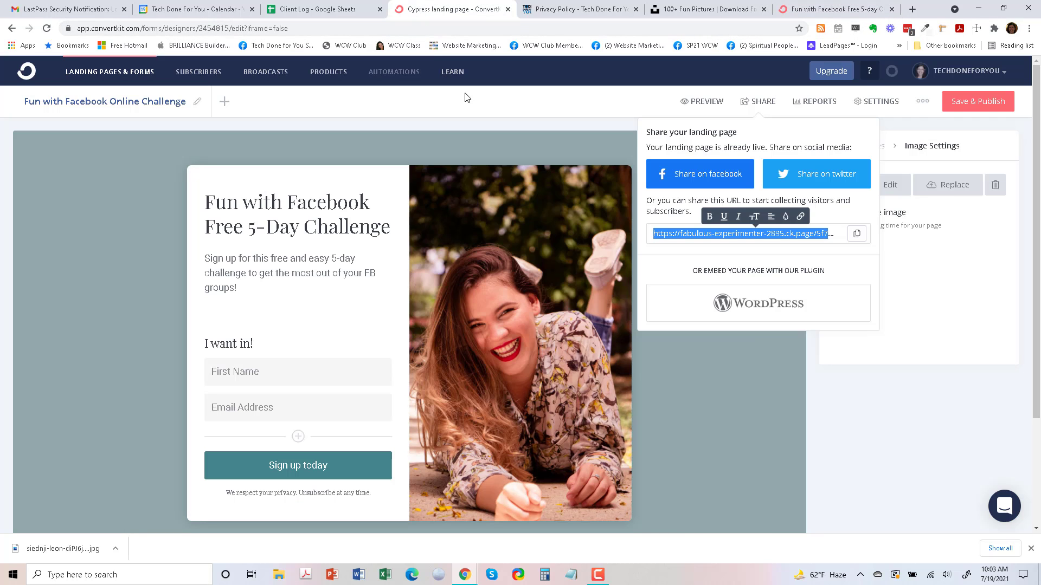
Save and publish the landing page, and review the Fun with Facebook Online Challenge page's visitor and subscriber statistics in the landing pages overview
{"action": "left_click", "coordinate": [977, 106]}
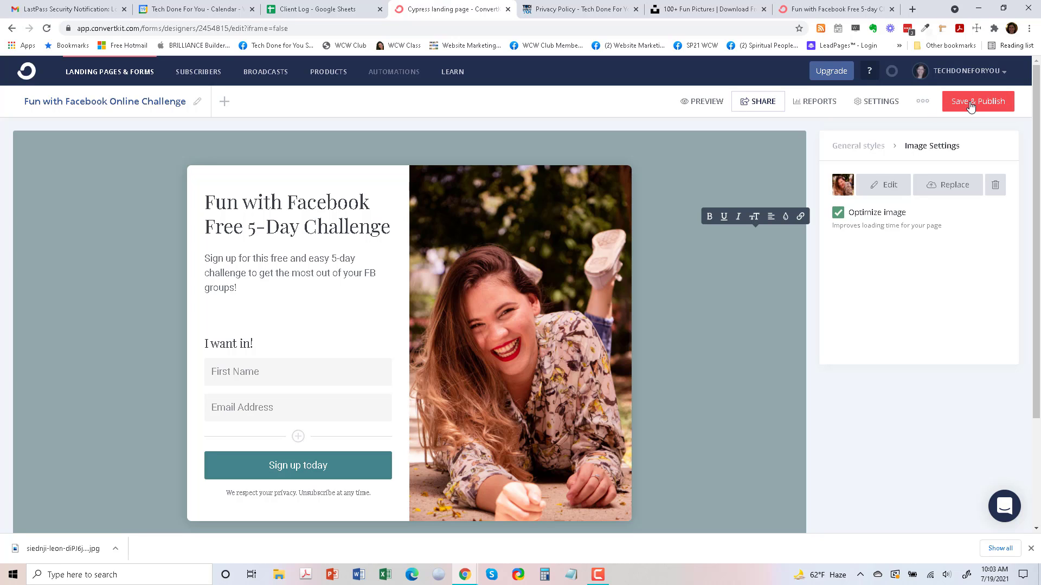
{"action": "left_click", "coordinate": [89, 73]}
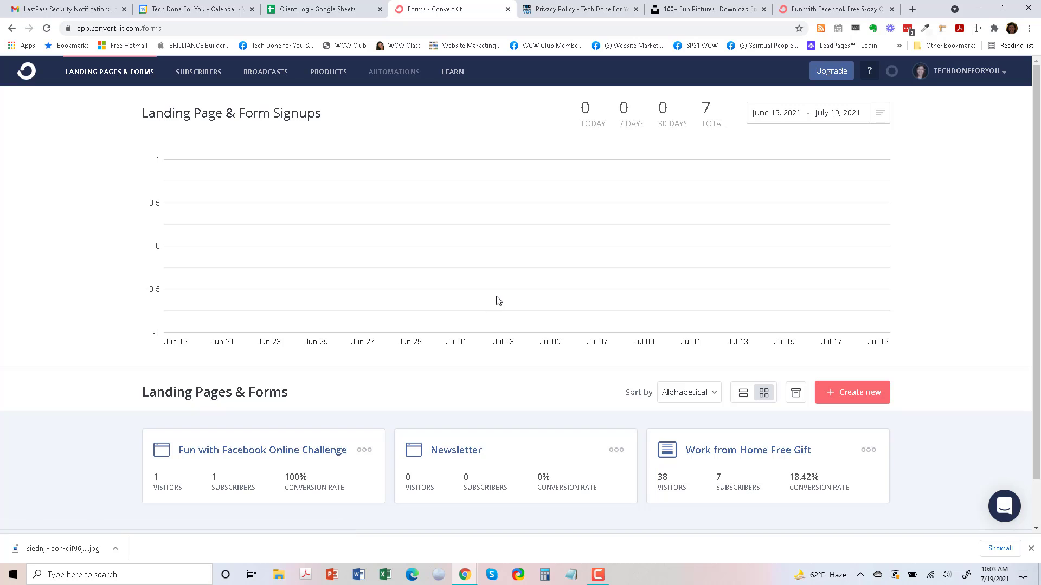
{"action": "scroll", "coordinate": [498, 301], "scroll_direction": "down", "scroll_amount": 1}
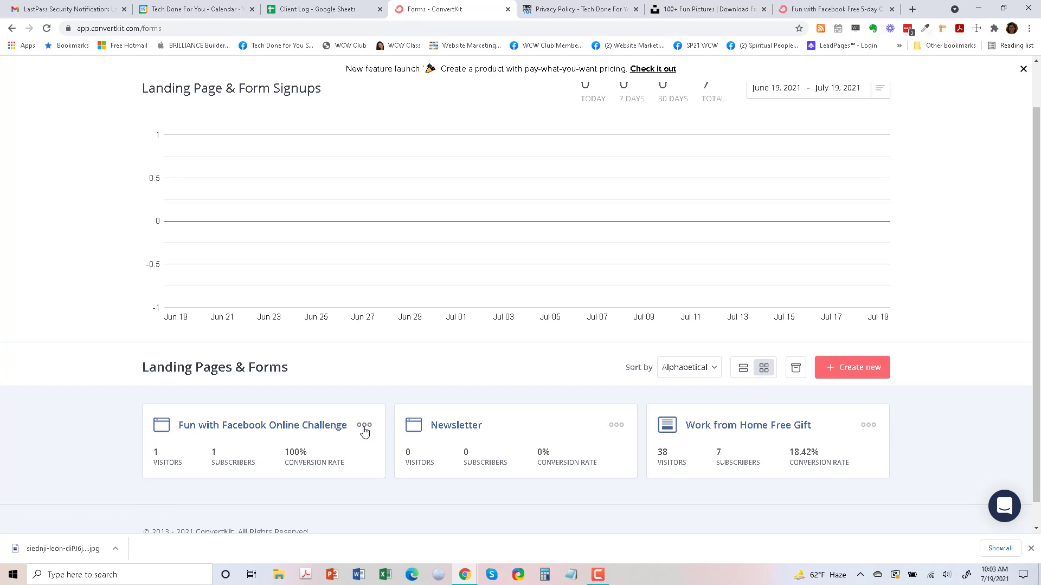
{"action": "scroll", "coordinate": [922, 311], "scroll_direction": "up", "scroll_amount": 1}
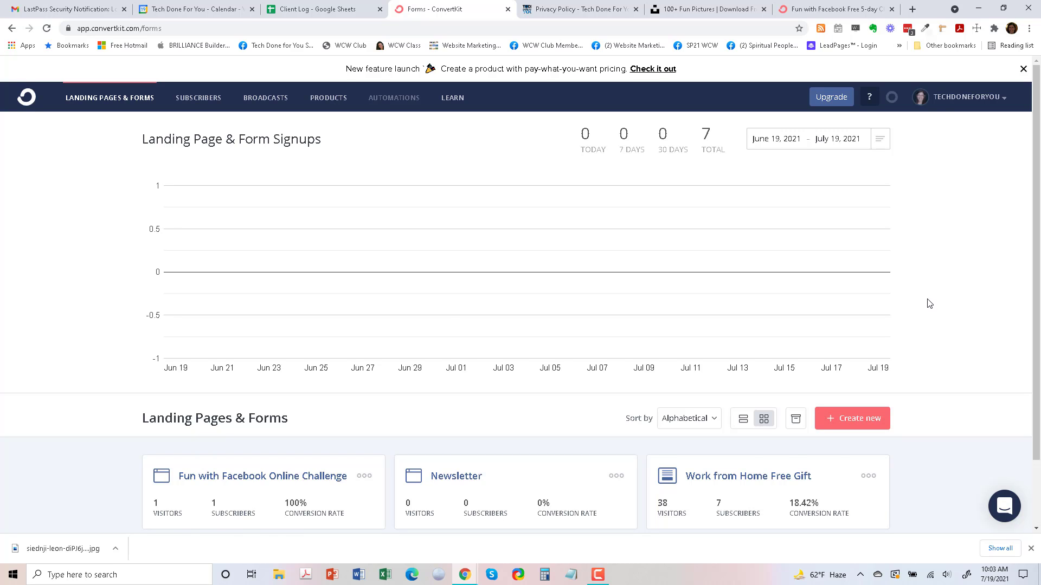
{"action": "scroll", "coordinate": [930, 304], "scroll_direction": "down", "scroll_amount": 1}
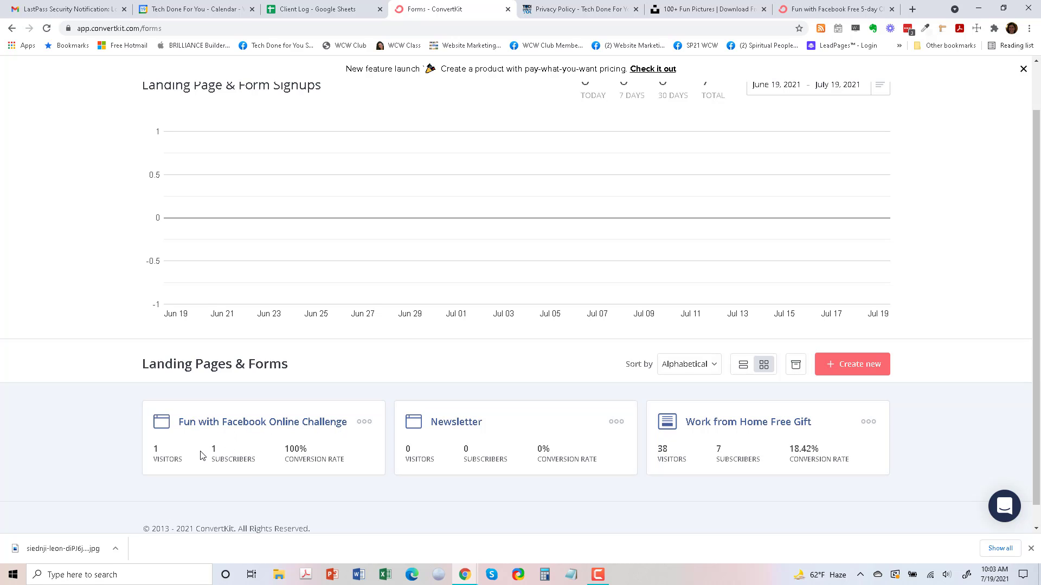
{"action": "scroll", "coordinate": [203, 455], "scroll_direction": "up", "scroll_amount": 1}
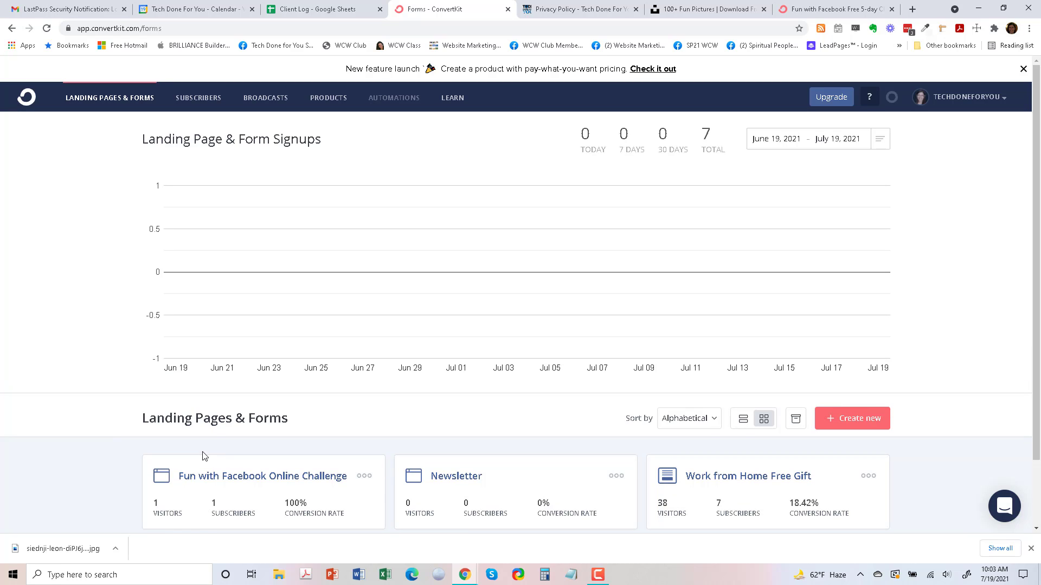